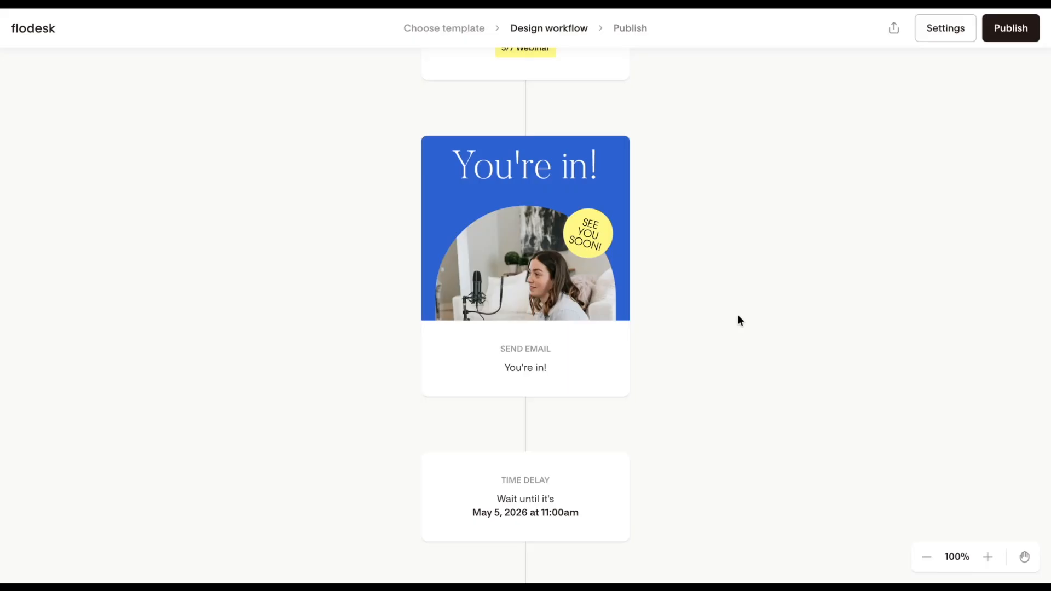
Review the webinar workflow's trigger, time delays and send-email steps from start to end.
scroll(737, 319, "down", 5)
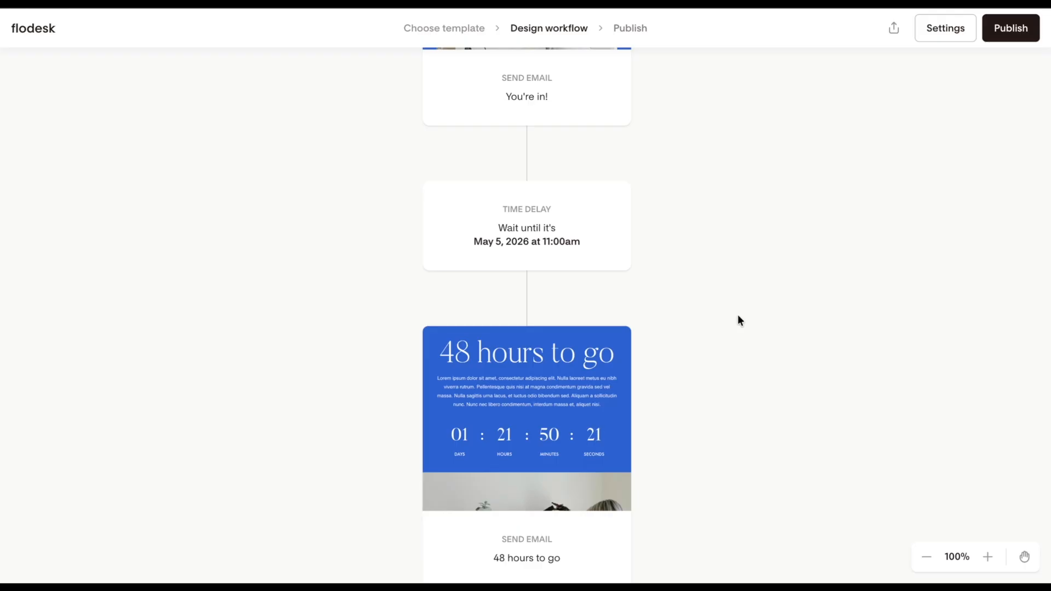
scroll(738, 316, "down", 2)
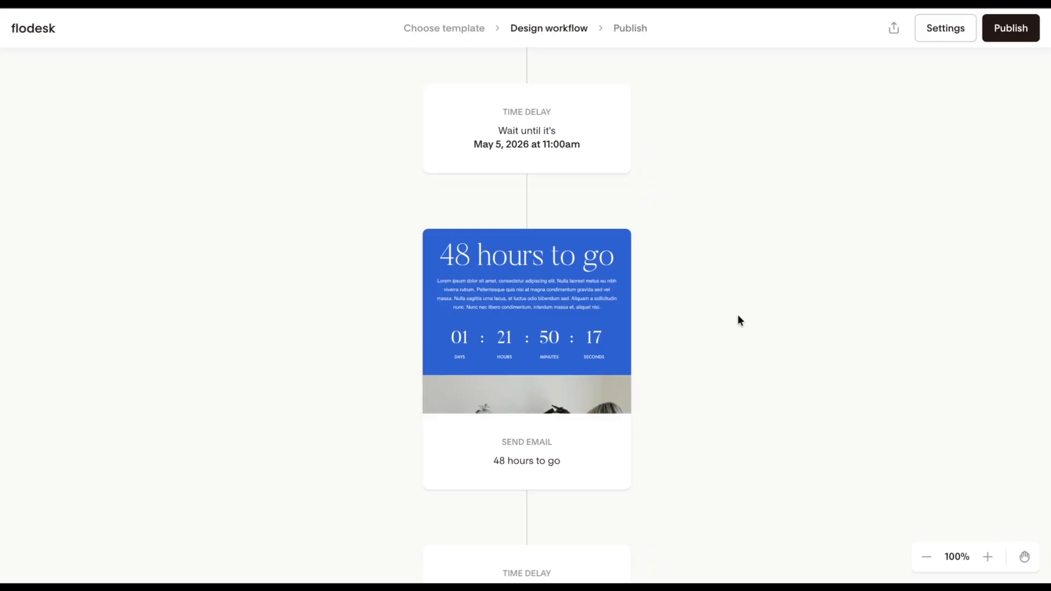
scroll(738, 315, "down", 5)
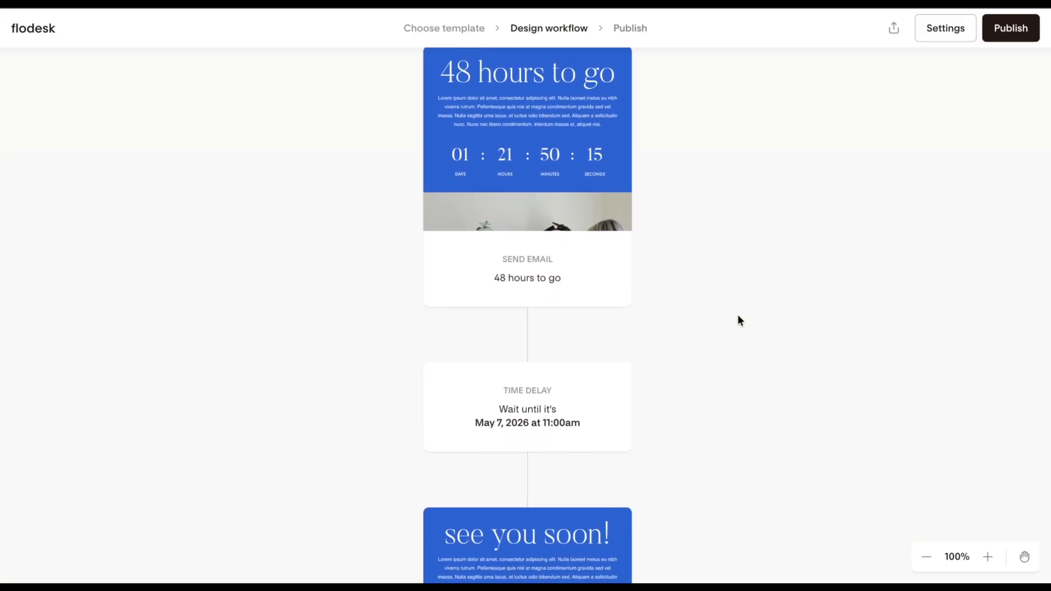
scroll(737, 316, "down", 1)
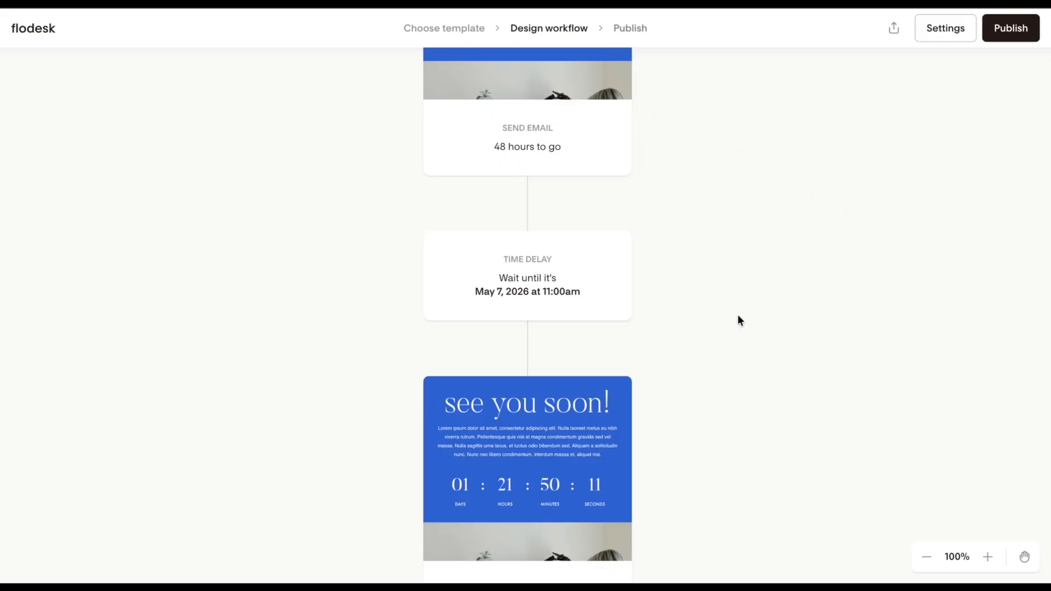
scroll(737, 316, "down", 5)
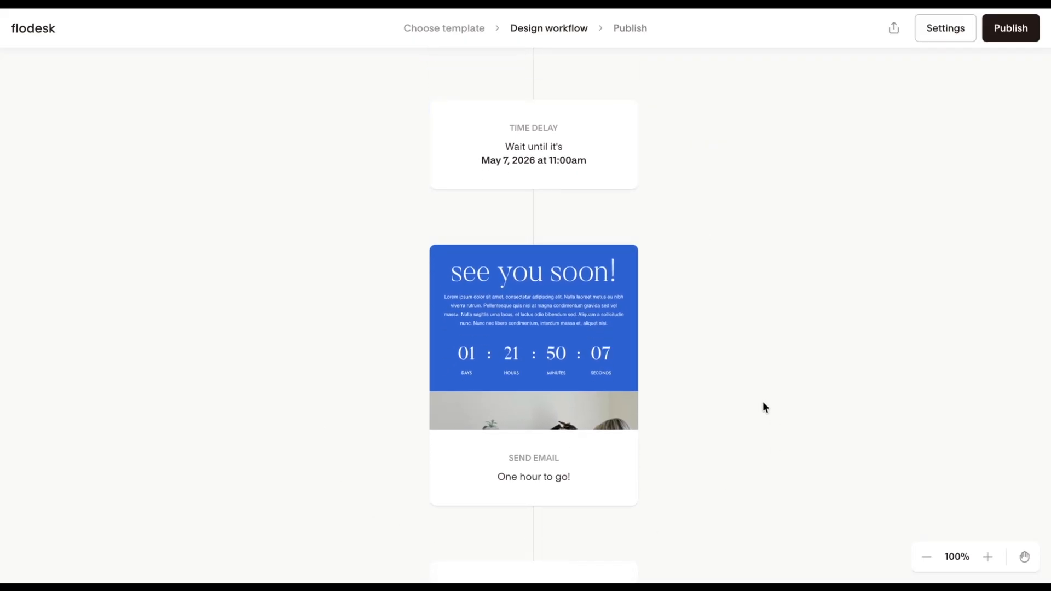
scroll(763, 407, "up", 15)
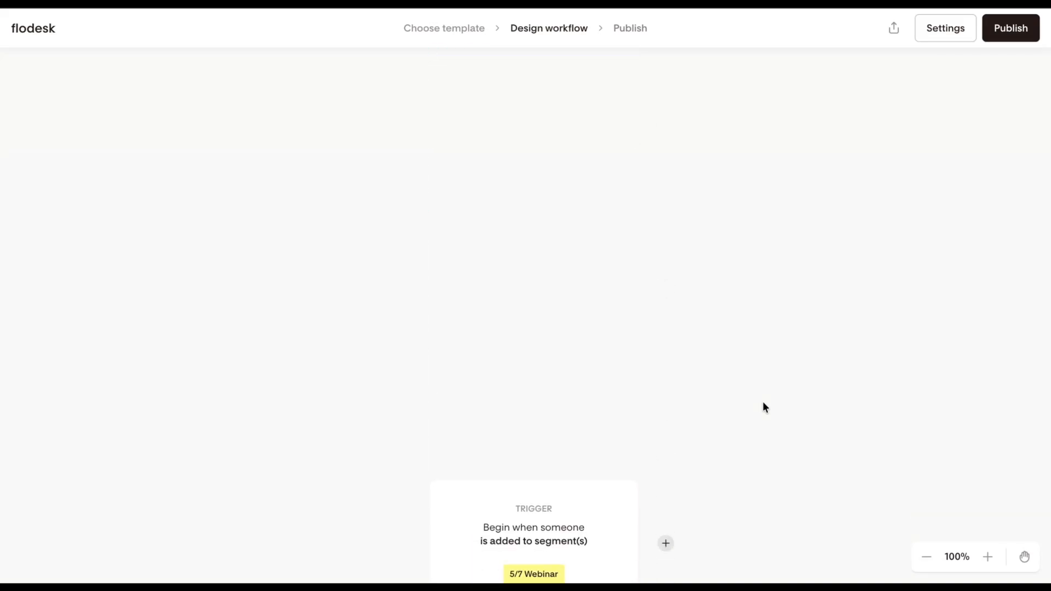
scroll(764, 406, "down", 12)
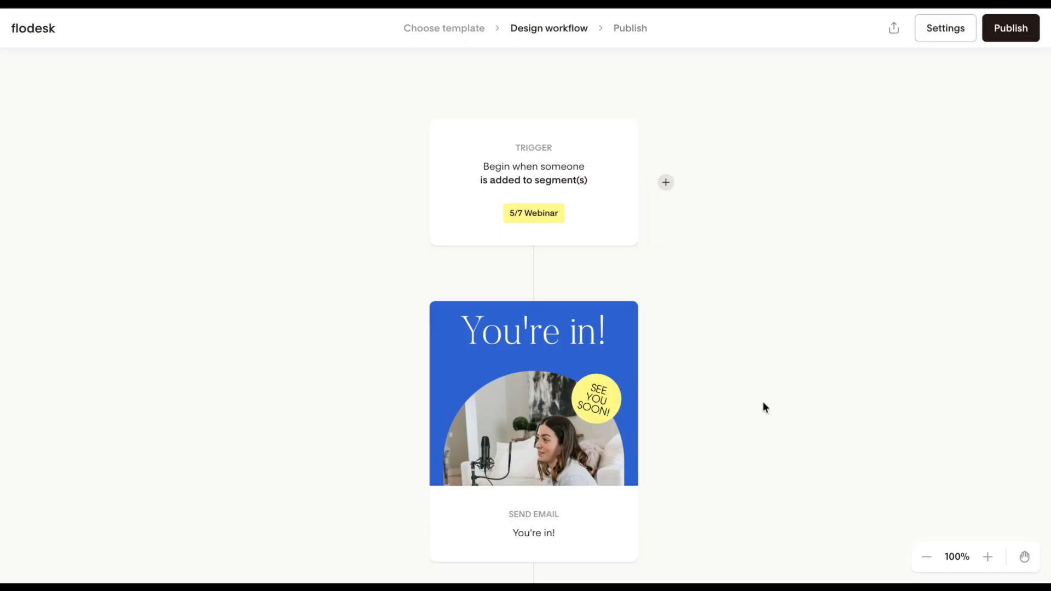
scroll(763, 408, "down", 15)
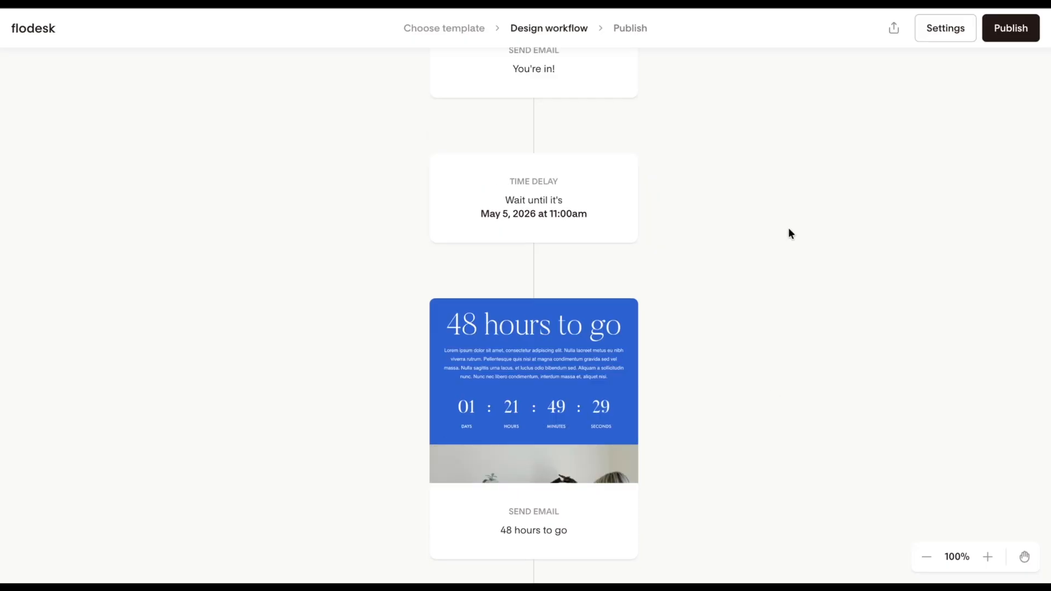
scroll(710, 277, "down", 4)
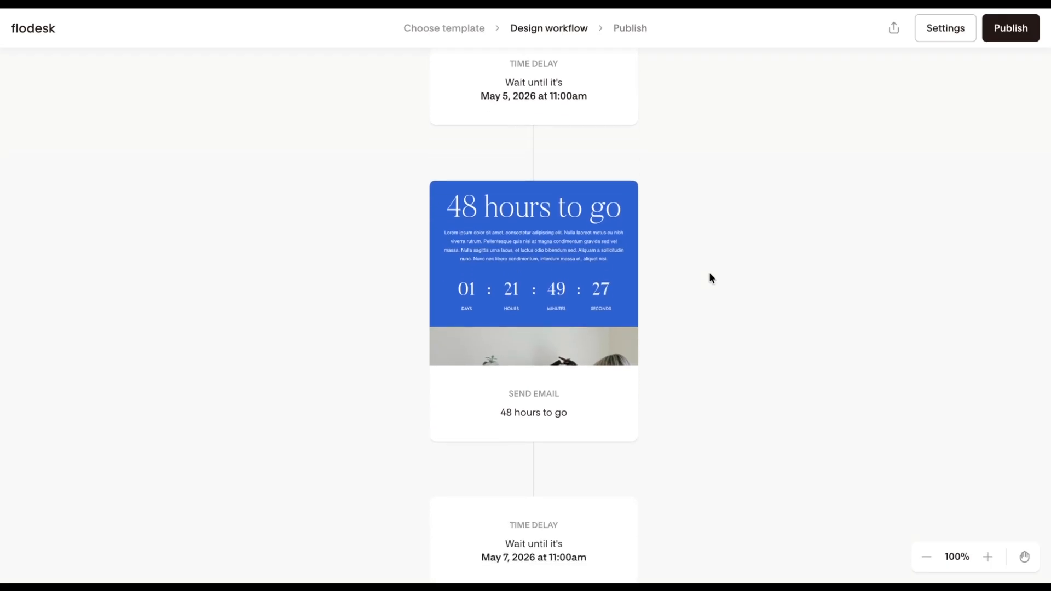
scroll(709, 277, "down", 4)
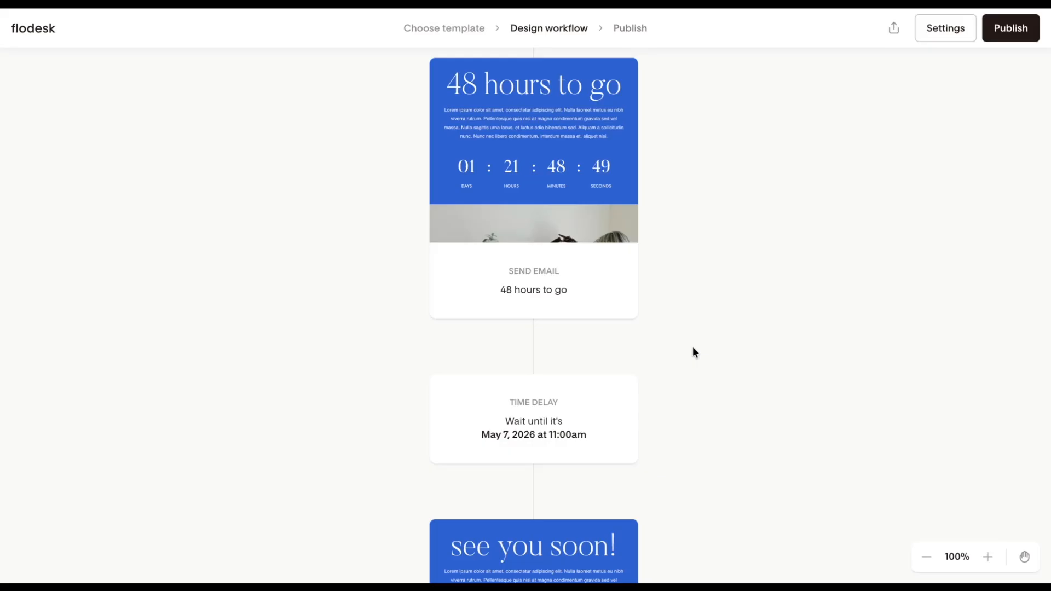
Open the "48 hours to go" email's settings and enable "Don't send email after a date".
scroll(692, 348, "up", 3)
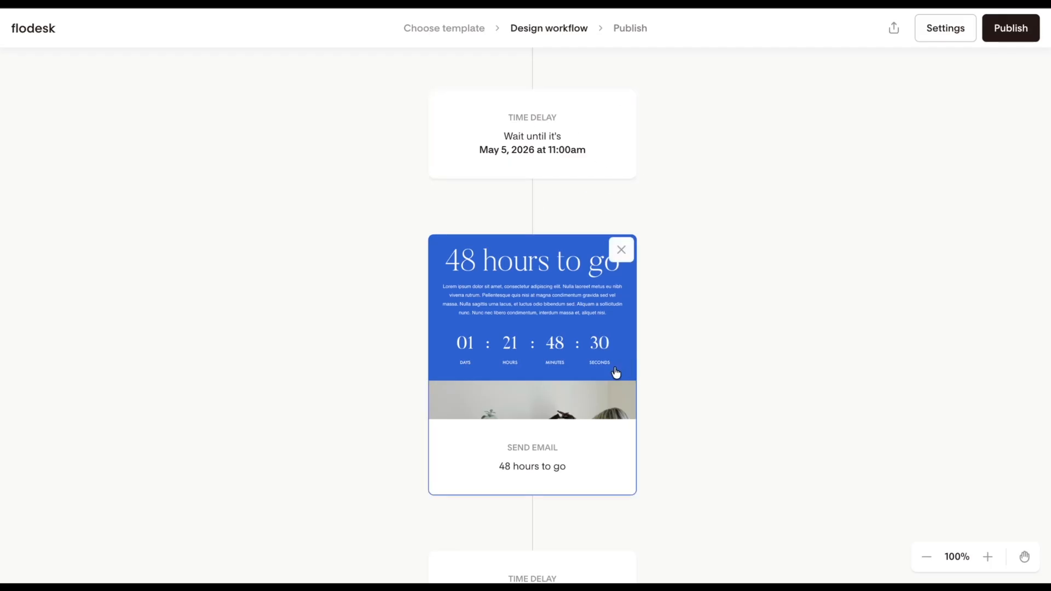
left_click(593, 339)
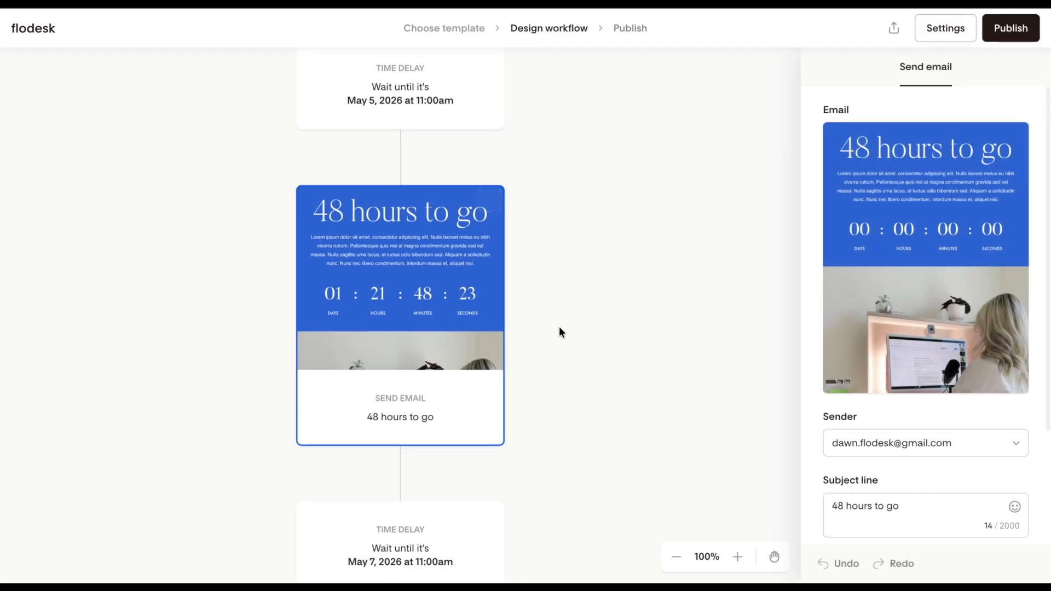
mouse_move(904, 359)
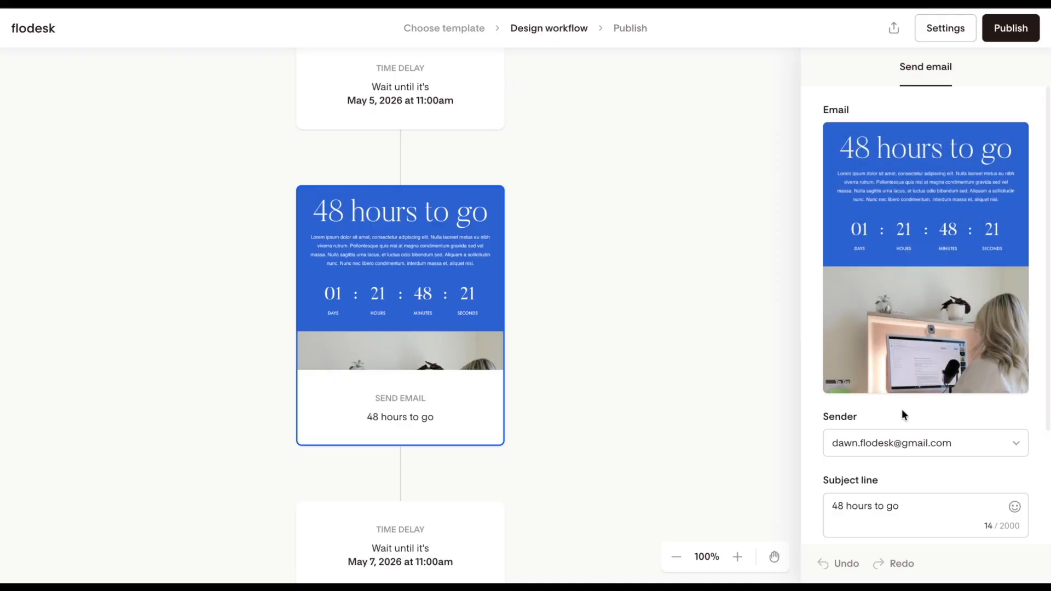
scroll(902, 410, "down", 1)
scroll(902, 415, "down", 2)
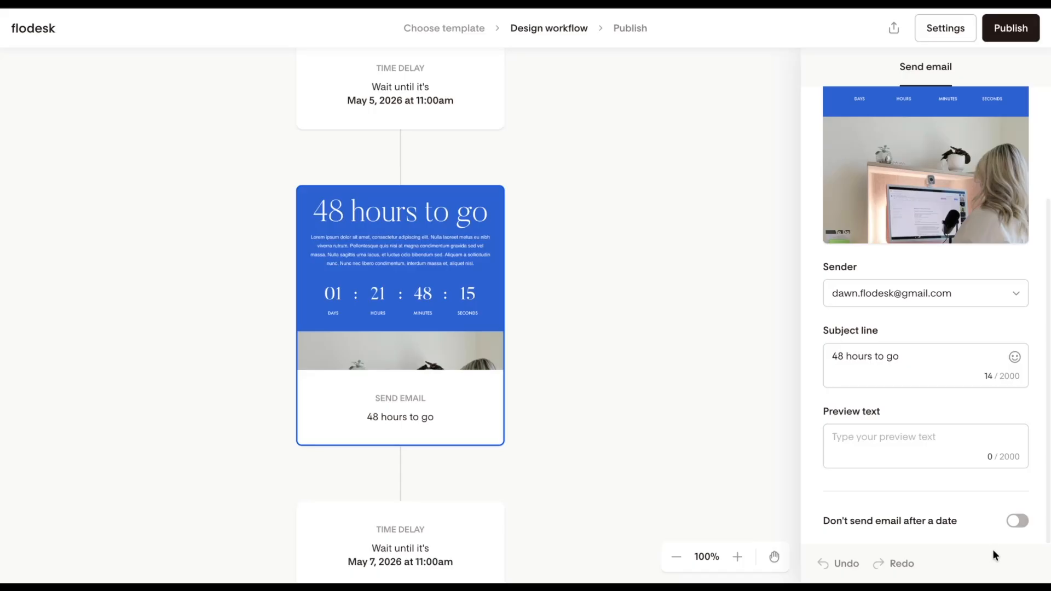
left_click(1016, 522)
scroll(996, 519, "down", 3)
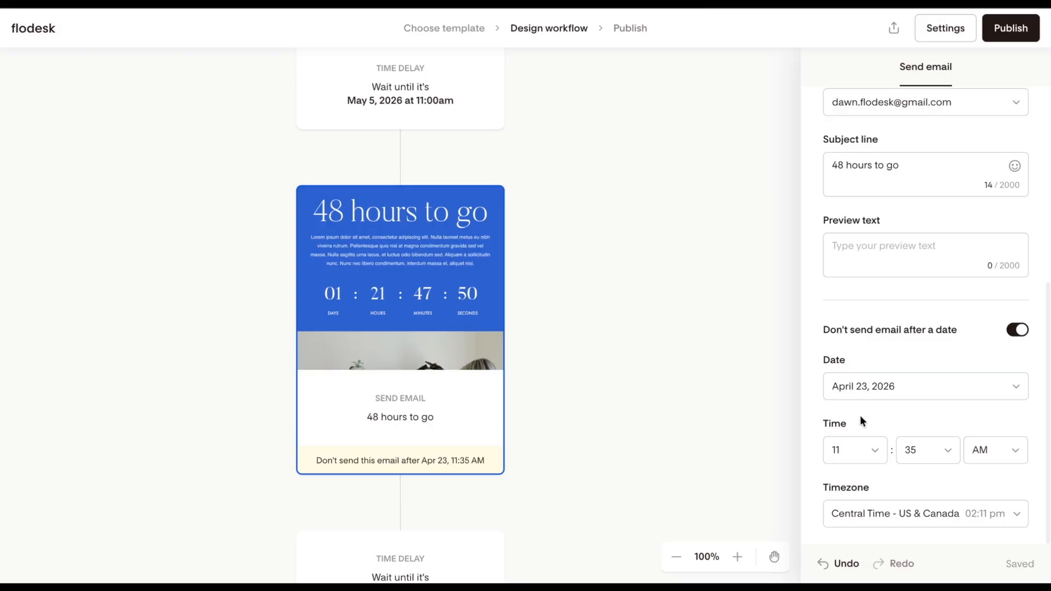
Set the "48 hours to go" email's send cutoff to May 5, 2026 at 11:30 AM.
left_click(936, 392)
left_click(1001, 174)
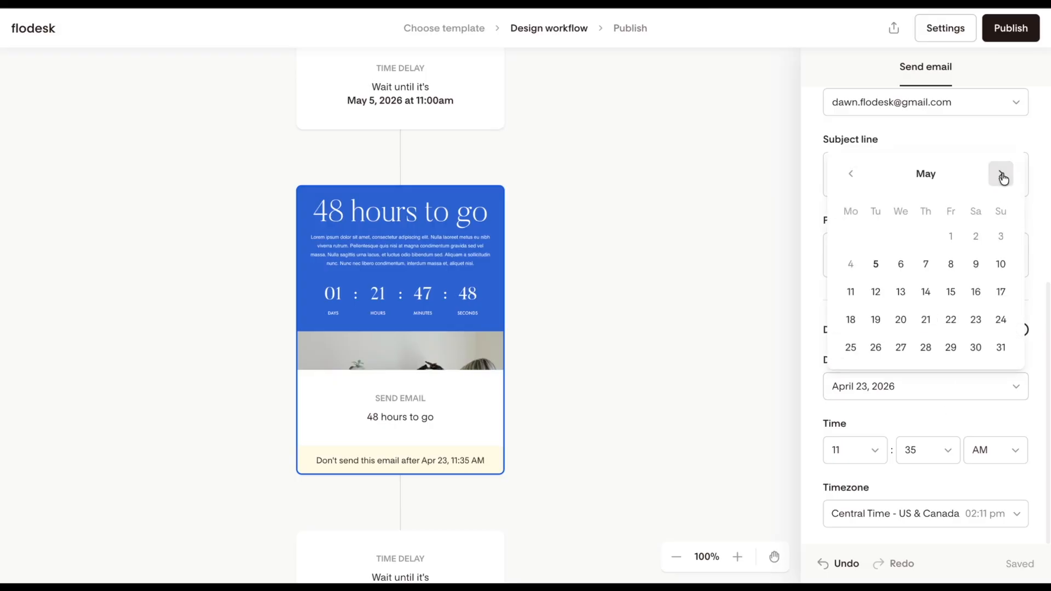
left_click(876, 265)
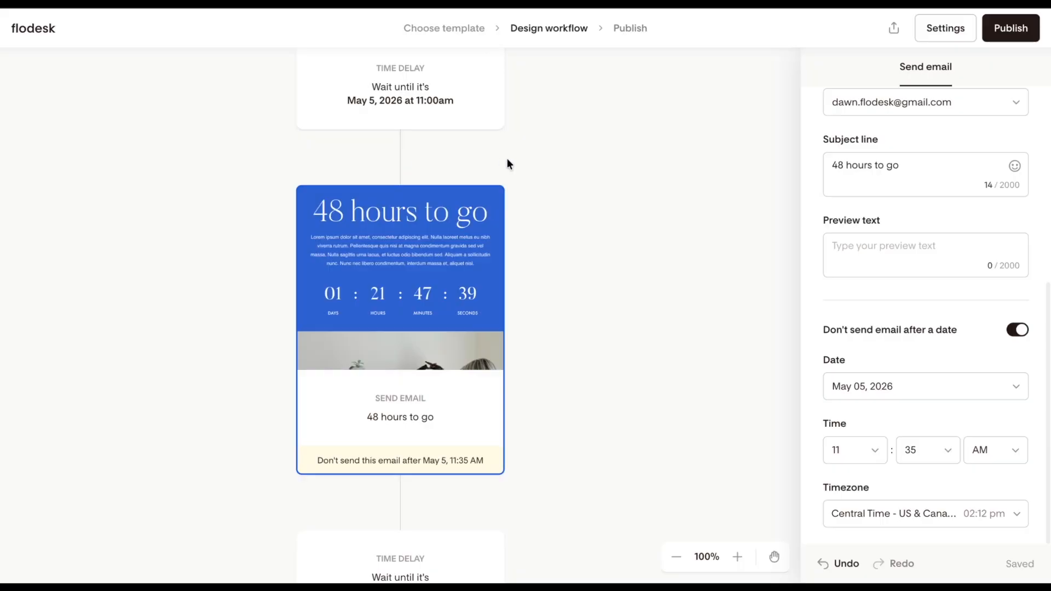
left_click(919, 457)
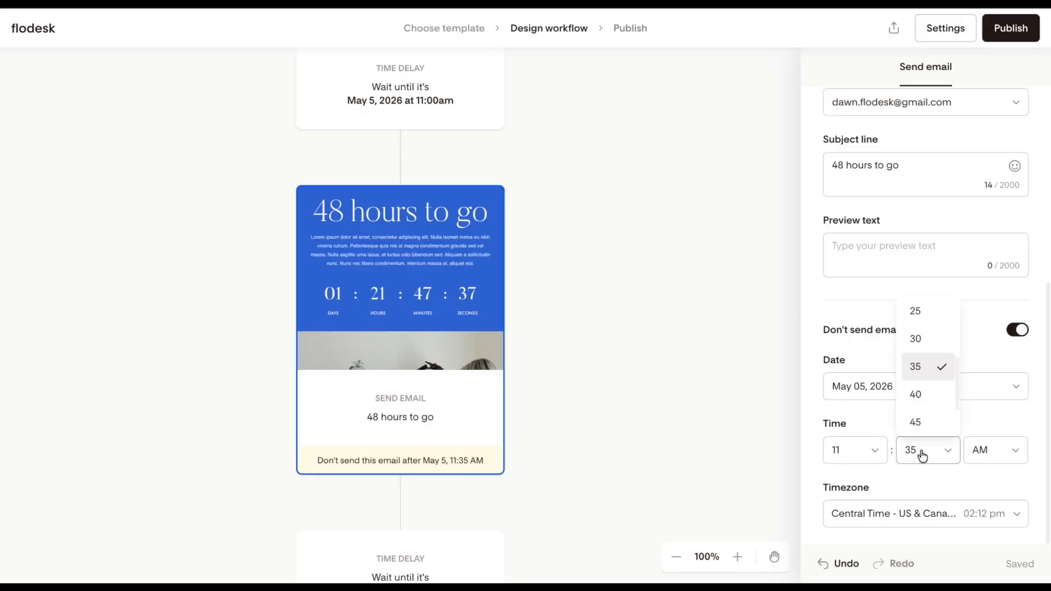
left_click(925, 338)
scroll(954, 422, "up", 1)
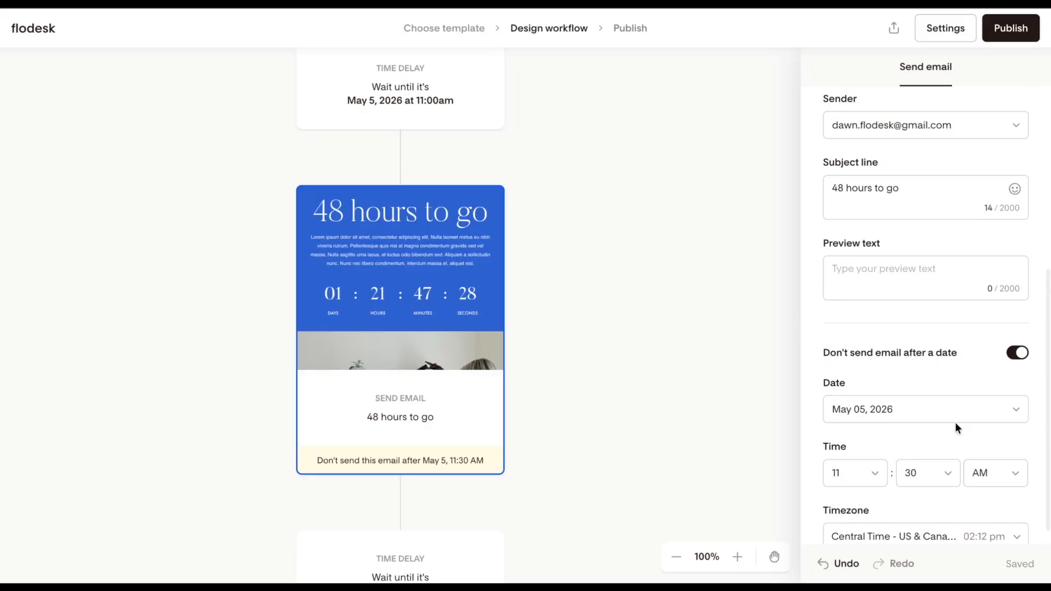
scroll(685, 324, "up", 1)
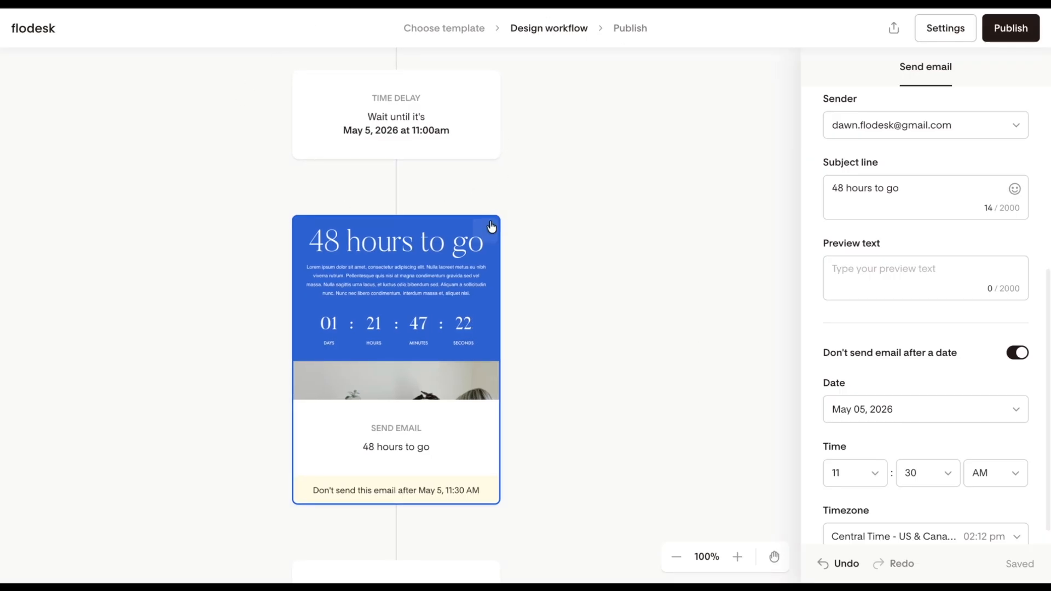
Open the "One hour to go!" email's settings and enable "Don't send email after a date".
scroll(482, 265, "down", 1)
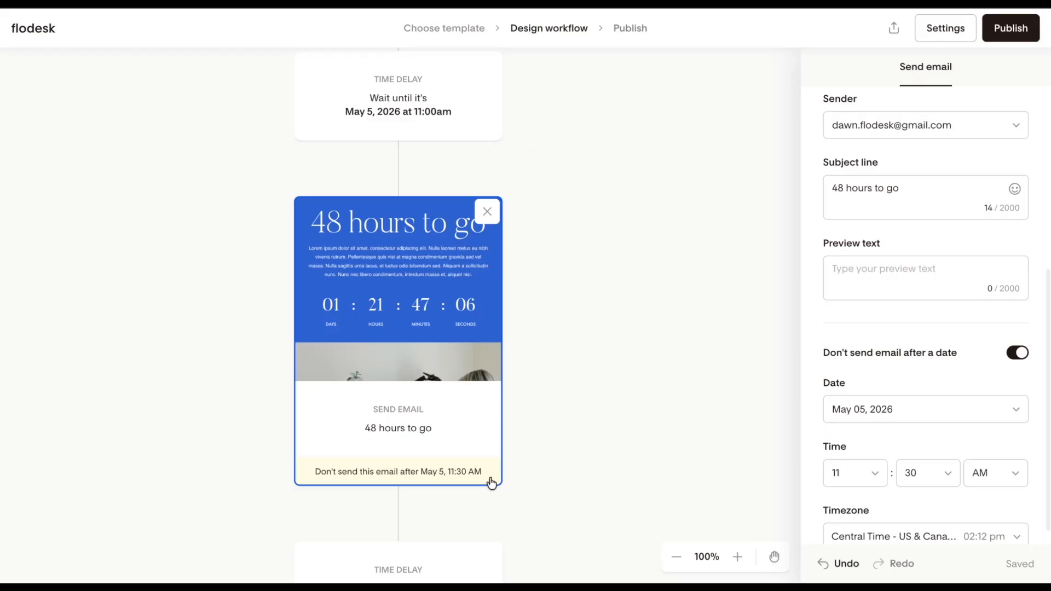
scroll(440, 559, "down", 2)
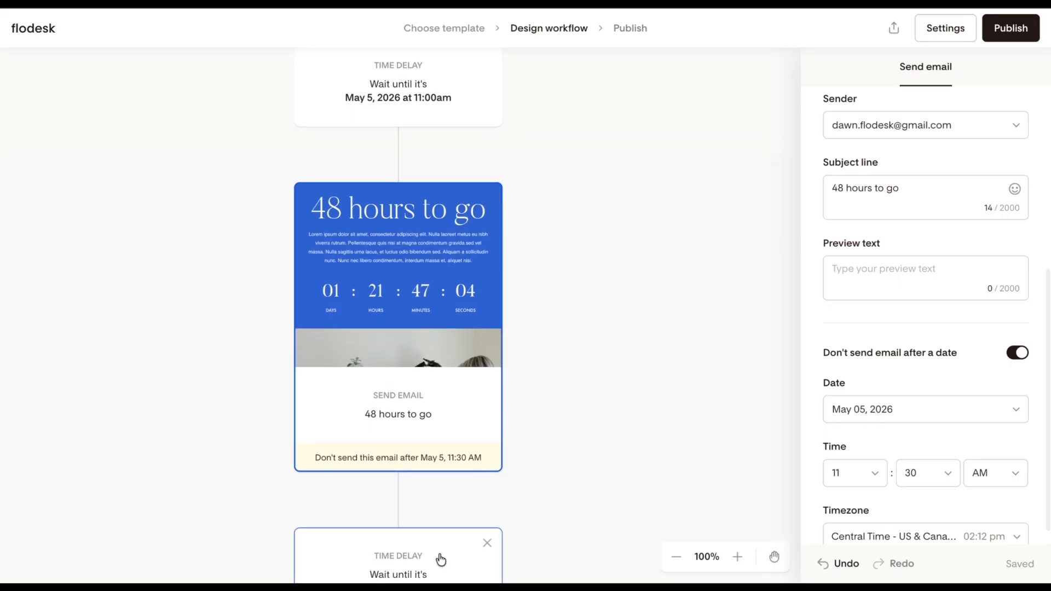
scroll(440, 559, "down", 7)
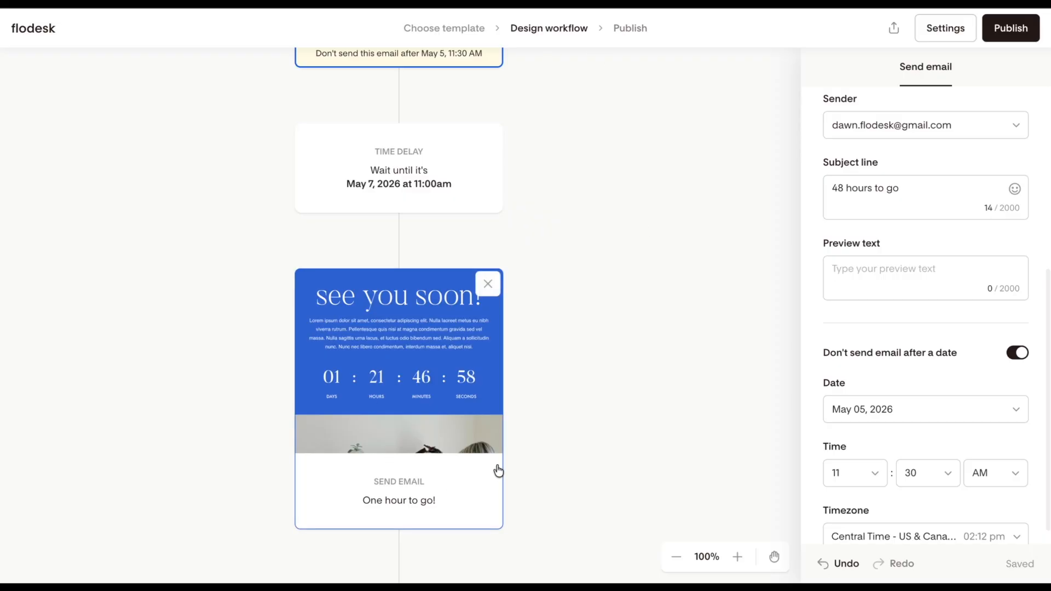
left_click(439, 395)
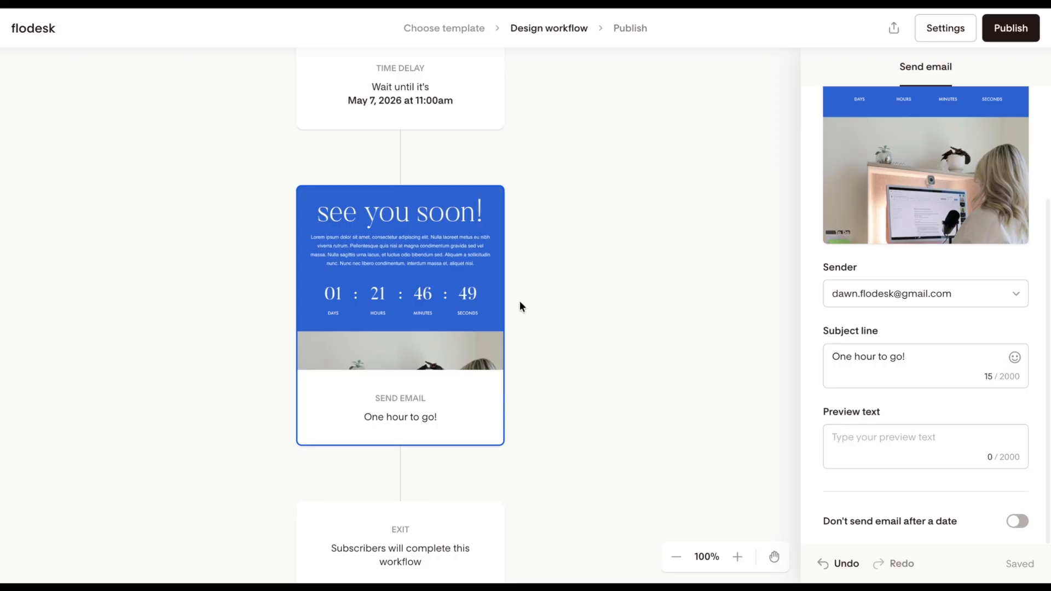
left_click(1019, 529)
Set the "One hour to go!" email's send cutoff to May 7, 2026 at 11:30 AM.
scroll(968, 502, "down", 3)
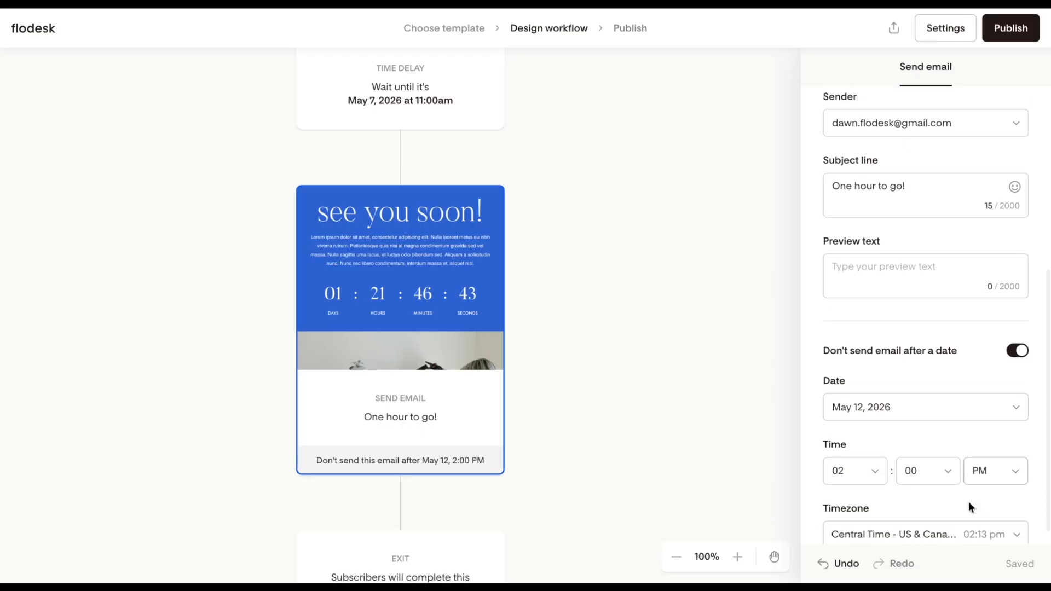
scroll(967, 501, "down", 1)
left_click(932, 387)
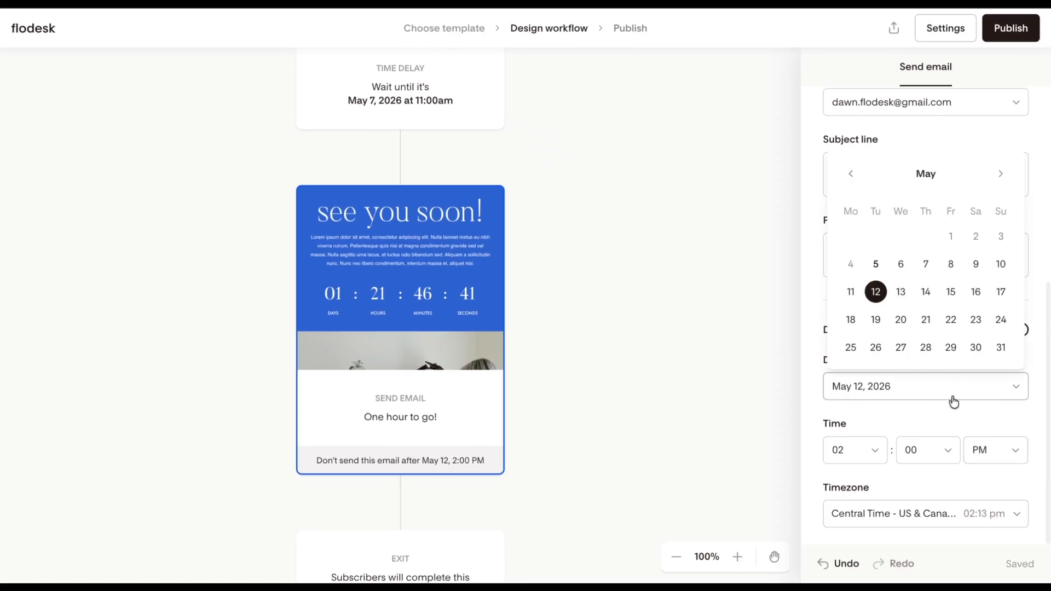
left_click(925, 265)
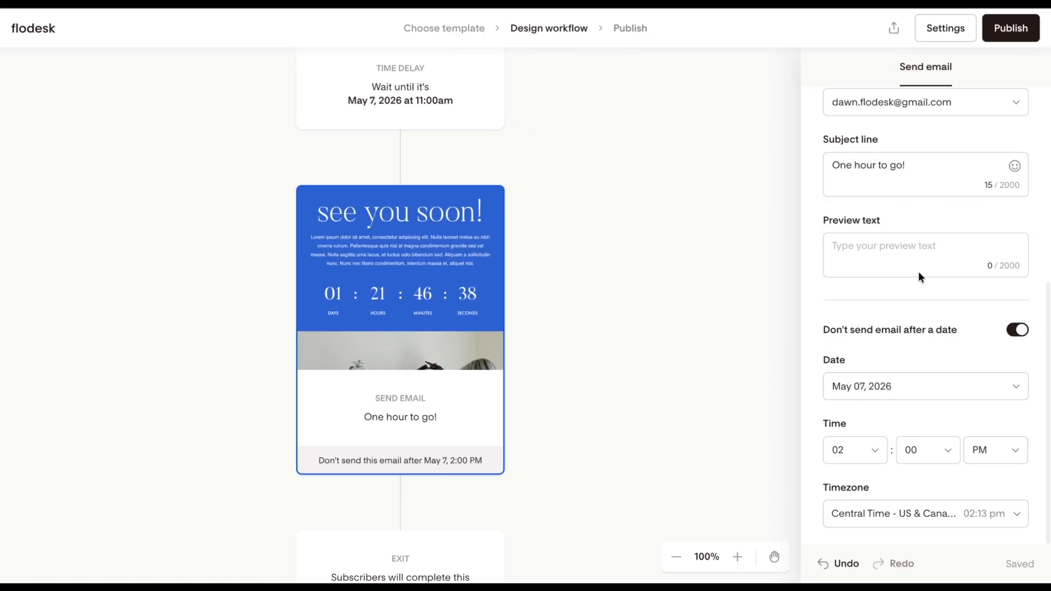
left_click(875, 459)
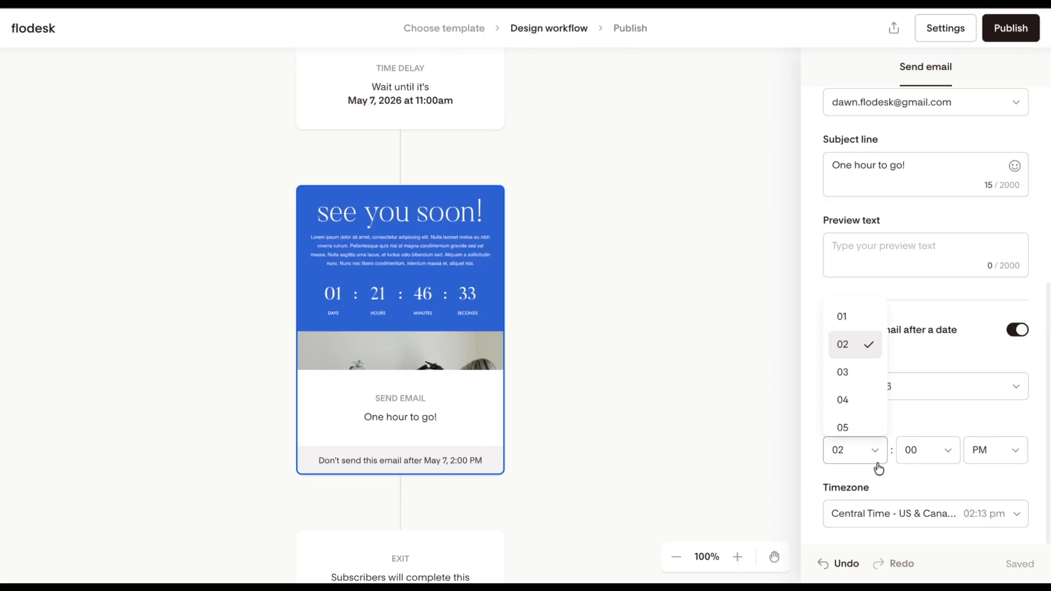
scroll(863, 391, "down", 3)
left_click(863, 386)
left_click(942, 455)
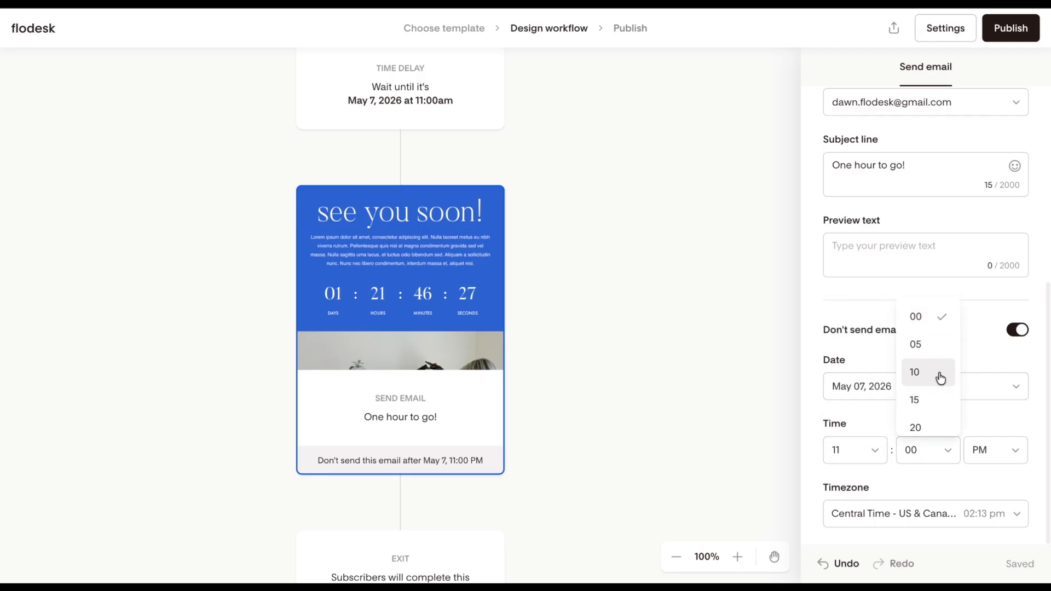
scroll(939, 376, "down", 5)
scroll(938, 369, "up", 3)
left_click(938, 368)
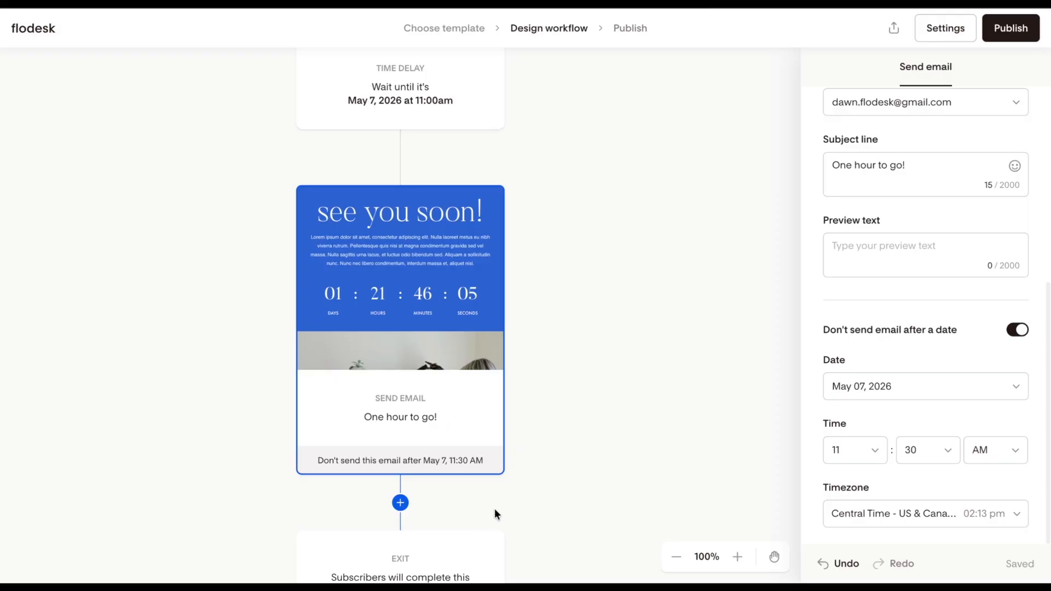
Check the send cutoffs on the "48 hours to go" and "One hour to go!" emails against their time delays.
scroll(514, 501, "up", 6)
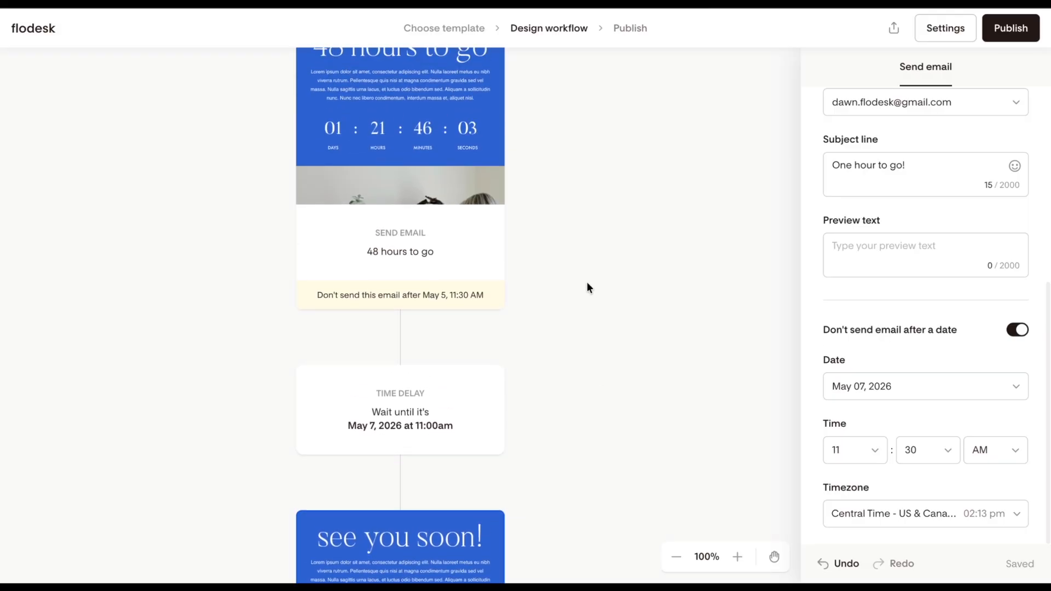
scroll(527, 321, "down", 2)
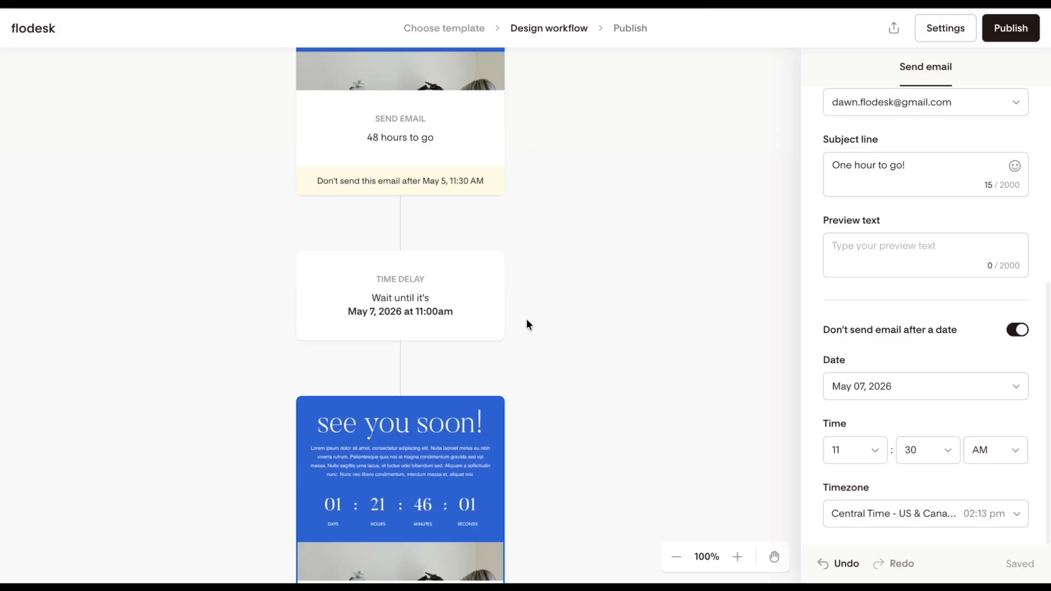
scroll(527, 324, "down", 3)
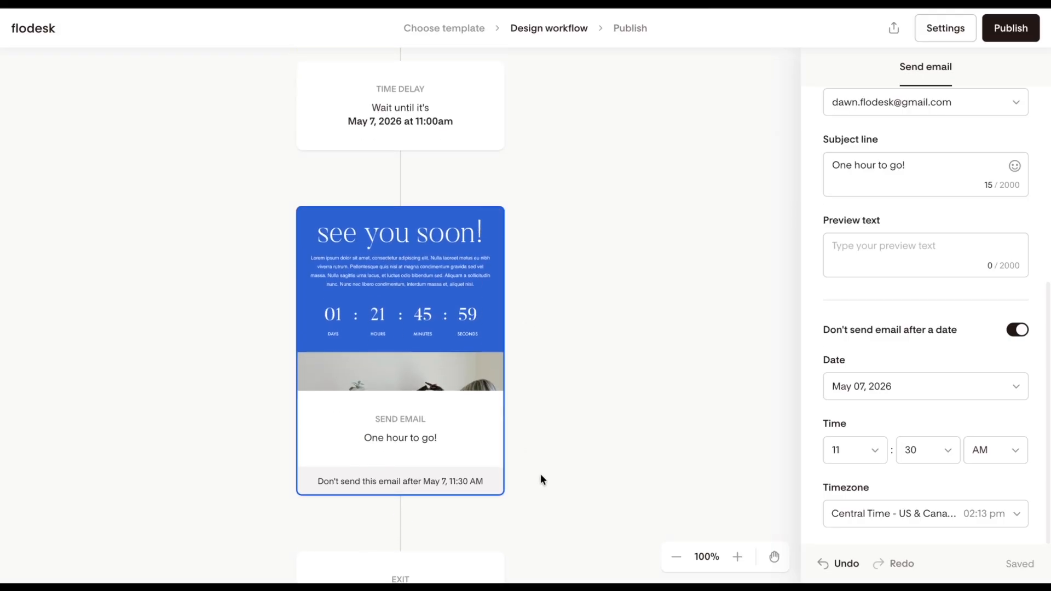
scroll(540, 475, "up", 6)
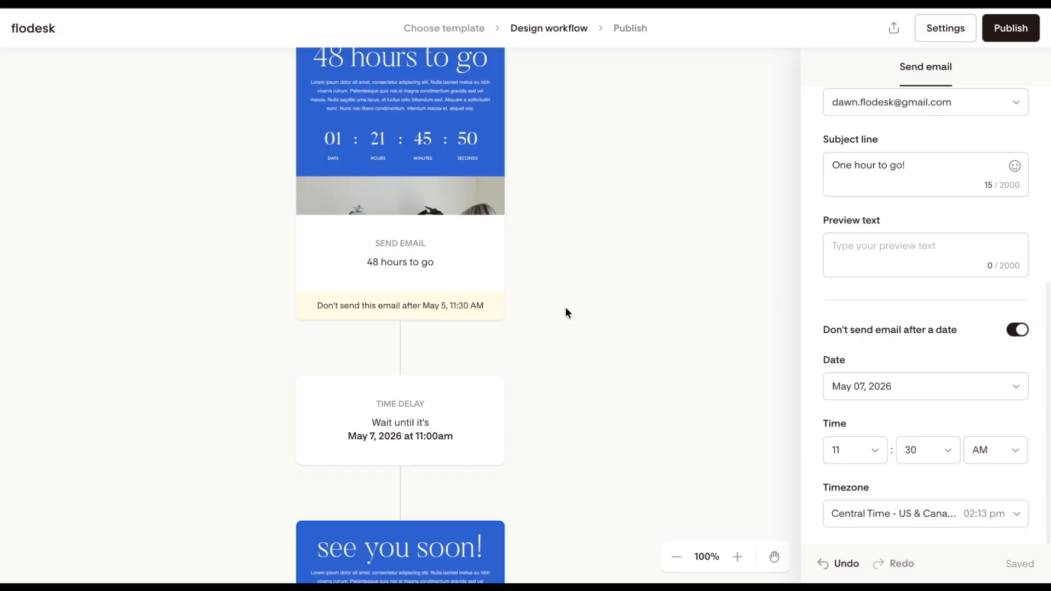
scroll(565, 308, "down", 3)
scroll(565, 312, "down", 4)
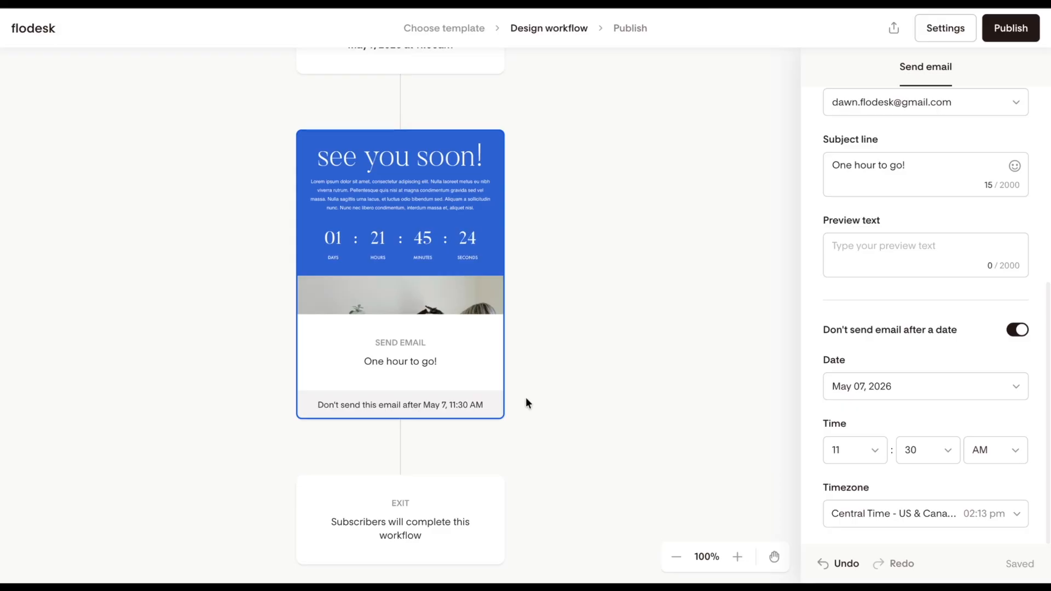
Publish the Webinar Workflow and confirm the publication.
left_click(995, 38)
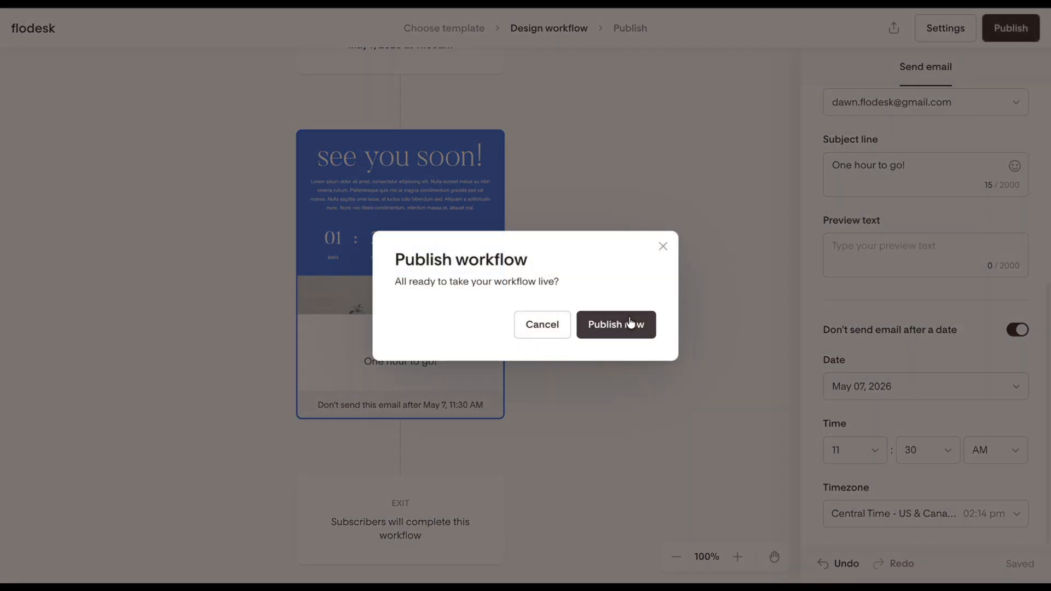
left_click(630, 323)
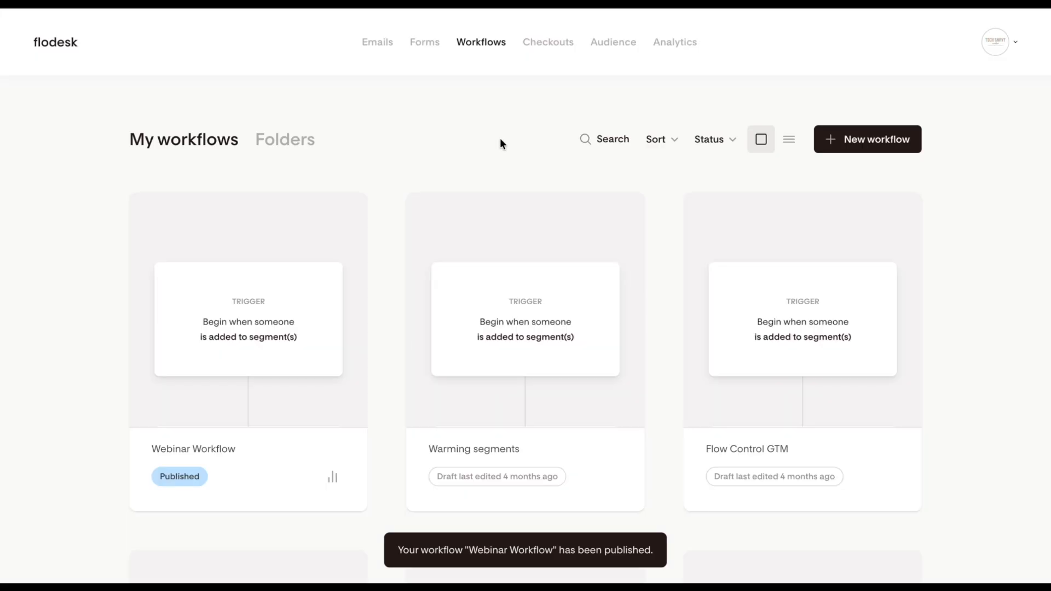
Open the test subscriber's segments and data from the audience list.
left_click(627, 59)
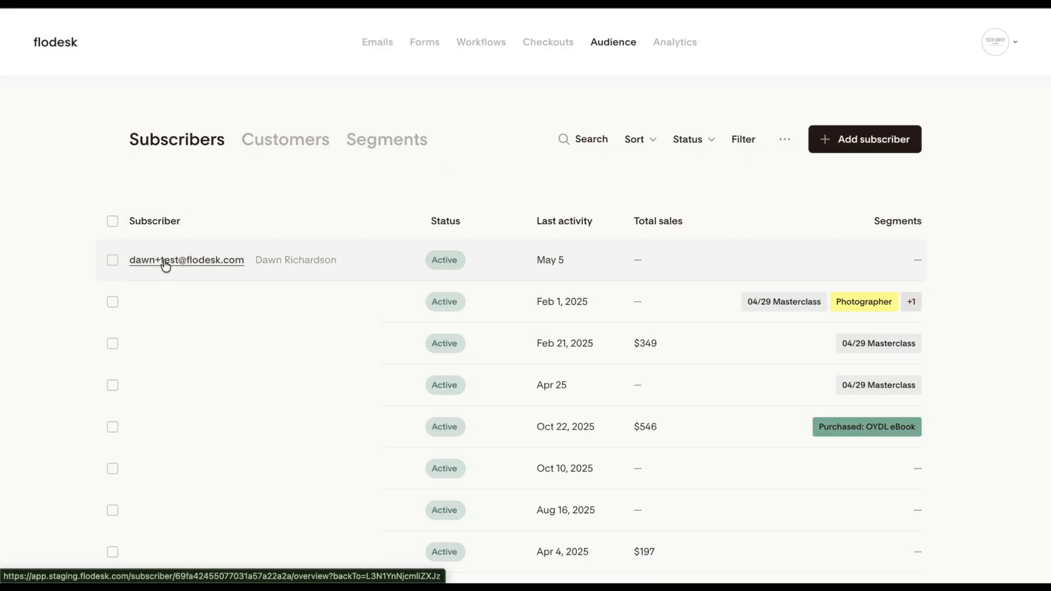
left_click(163, 262)
left_click(557, 173)
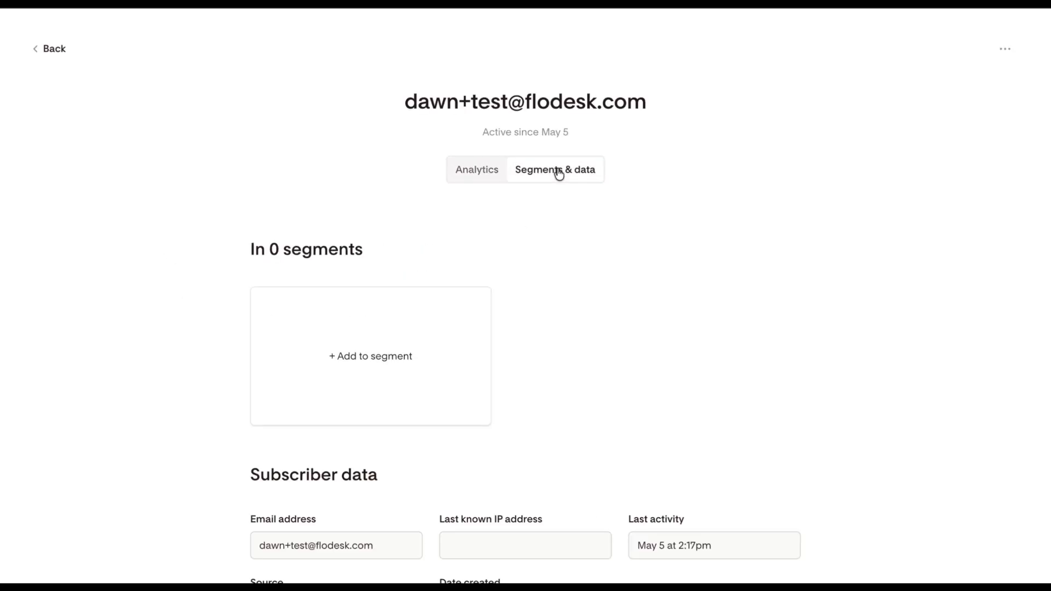
Add the test subscriber to the "5/7 Webinar" segment and save the change.
left_click(349, 354)
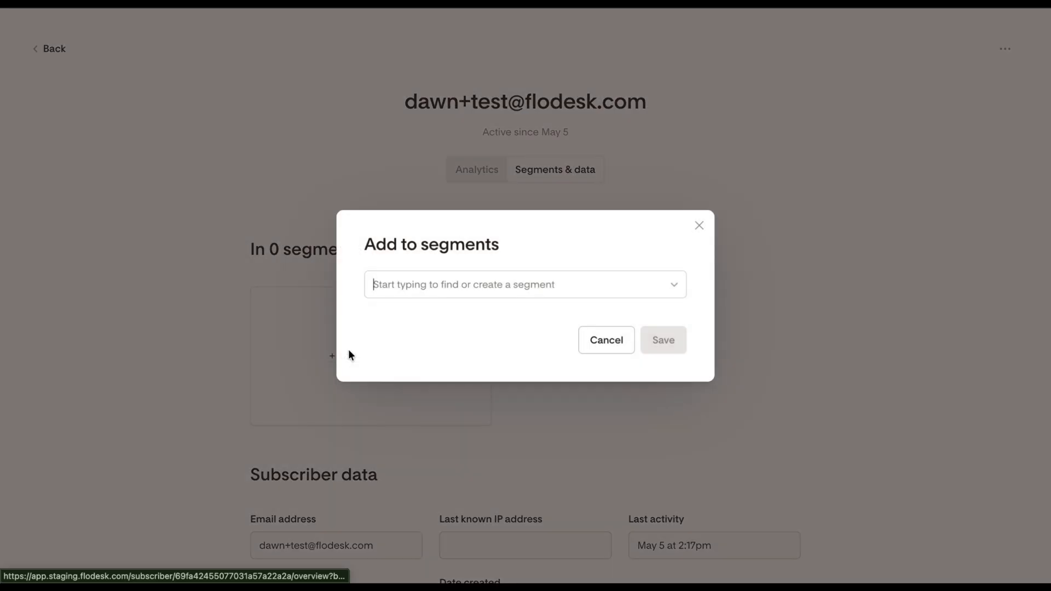
left_click(517, 286)
left_click(412, 315)
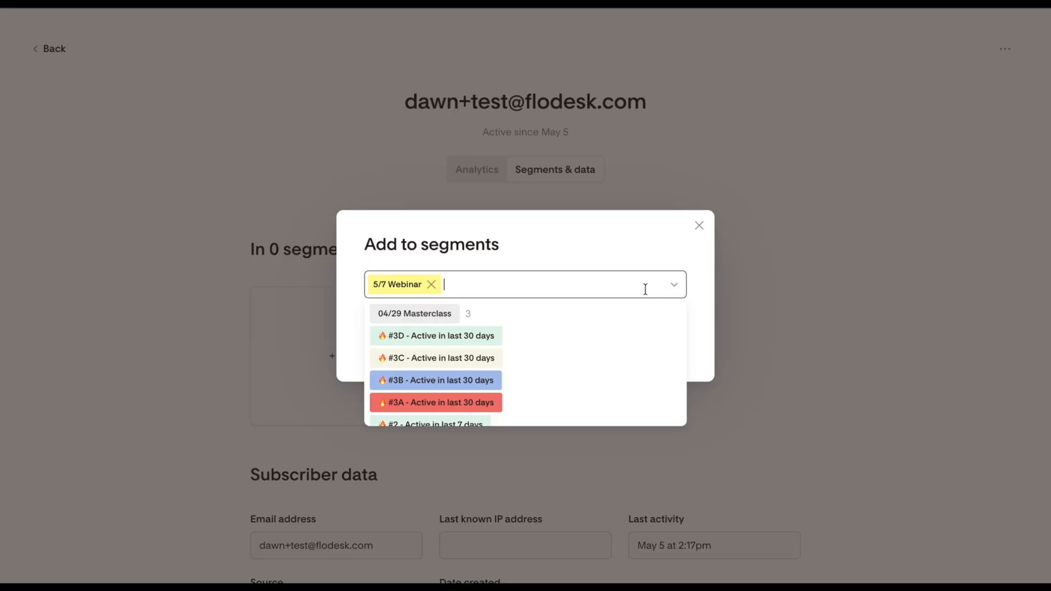
left_click(630, 247)
left_click(674, 339)
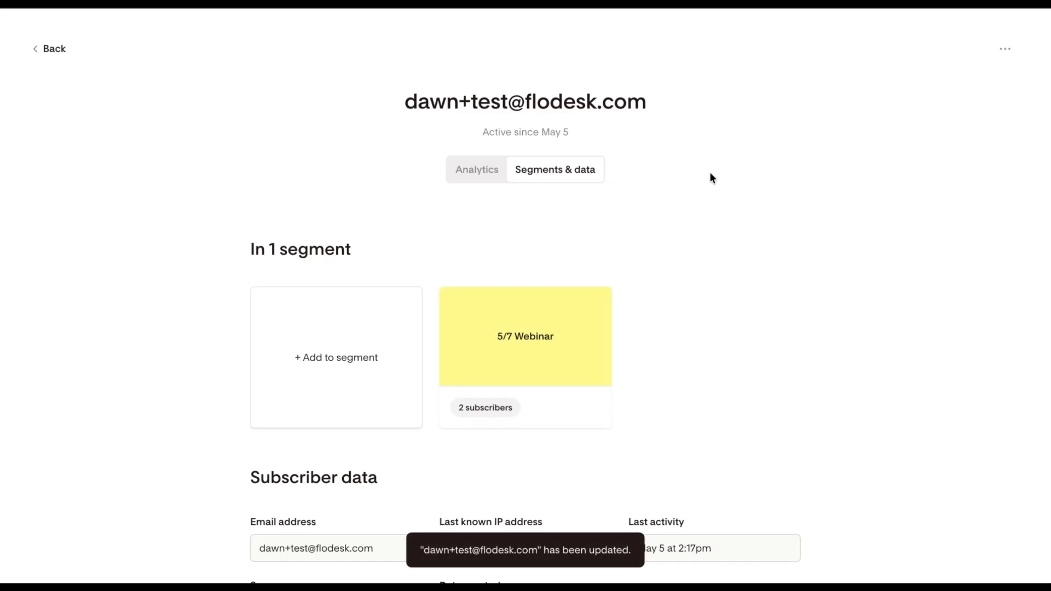
Return to the workflows and open the step-by-step analytics details of the Webinar Workflow.
left_click(43, 48)
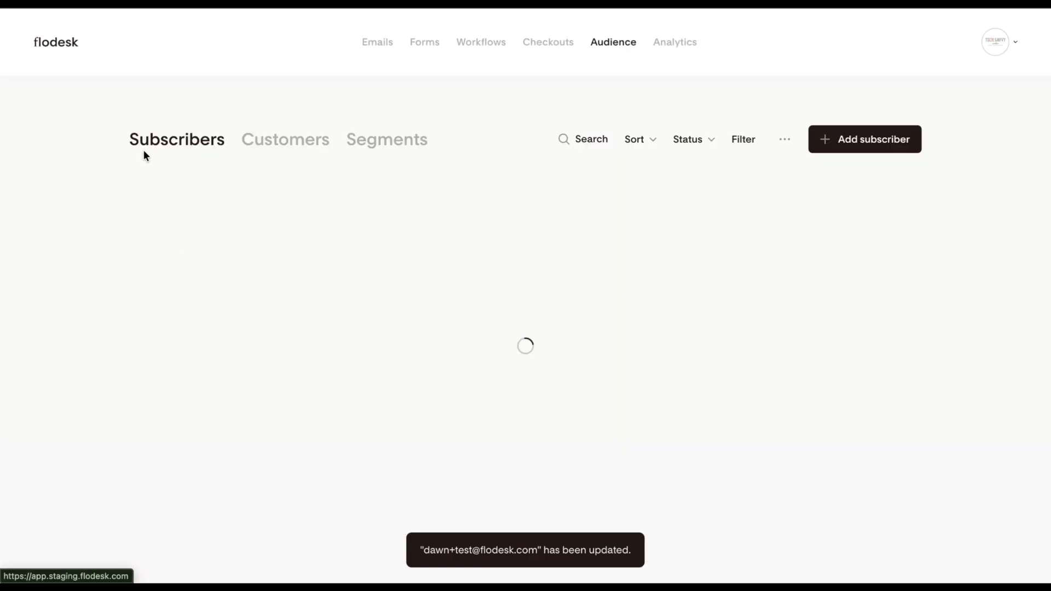
left_click(492, 46)
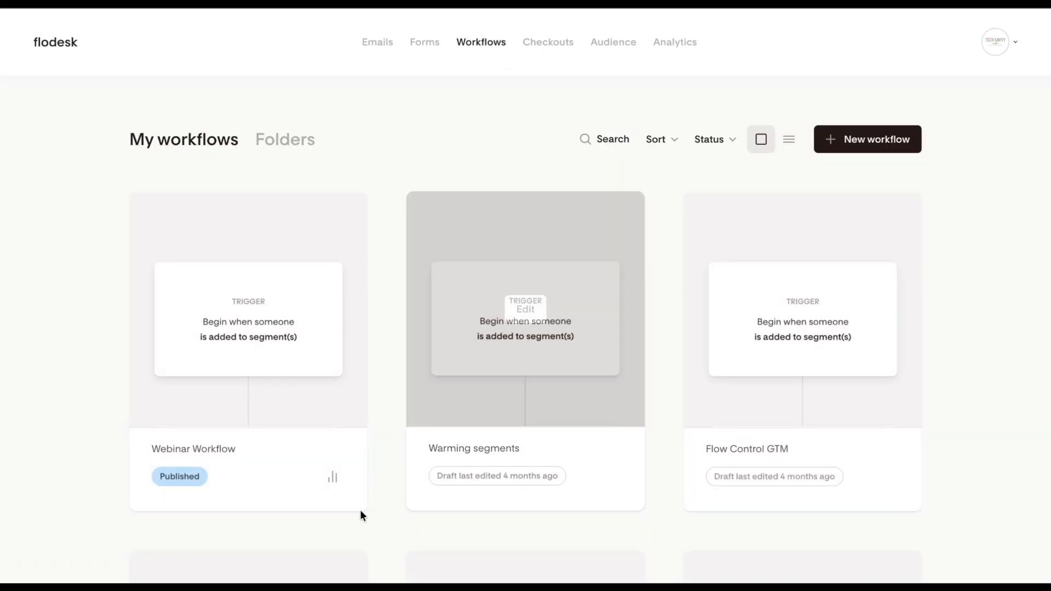
left_click(333, 475)
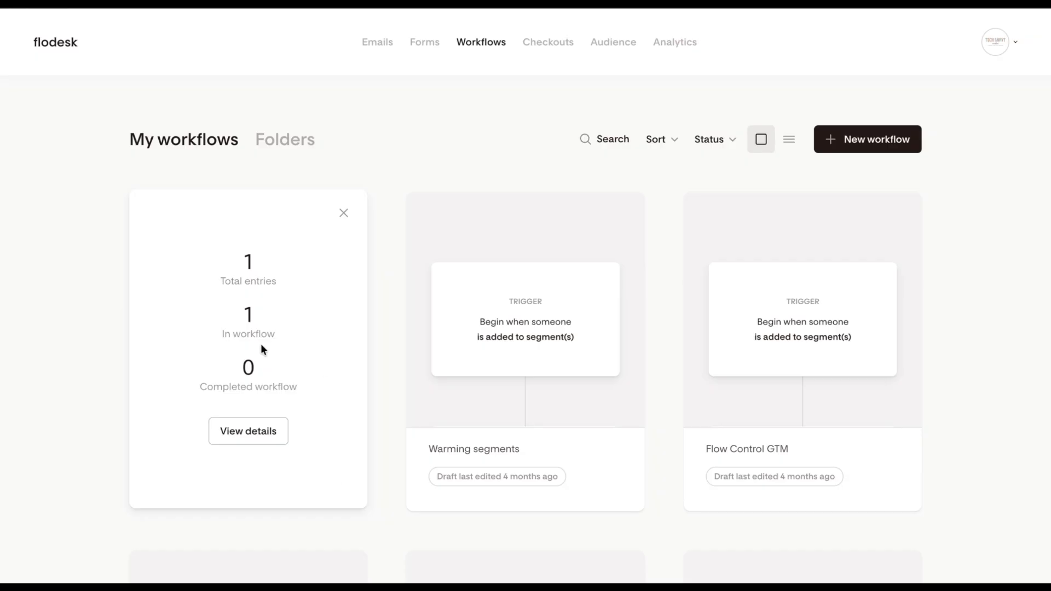
left_click(267, 435)
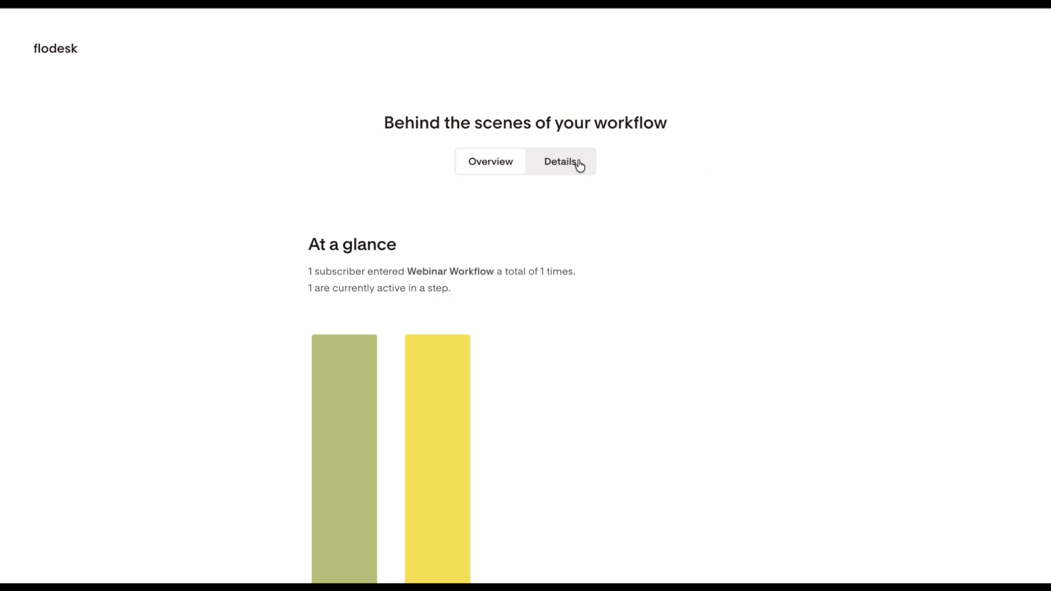
left_click(579, 165)
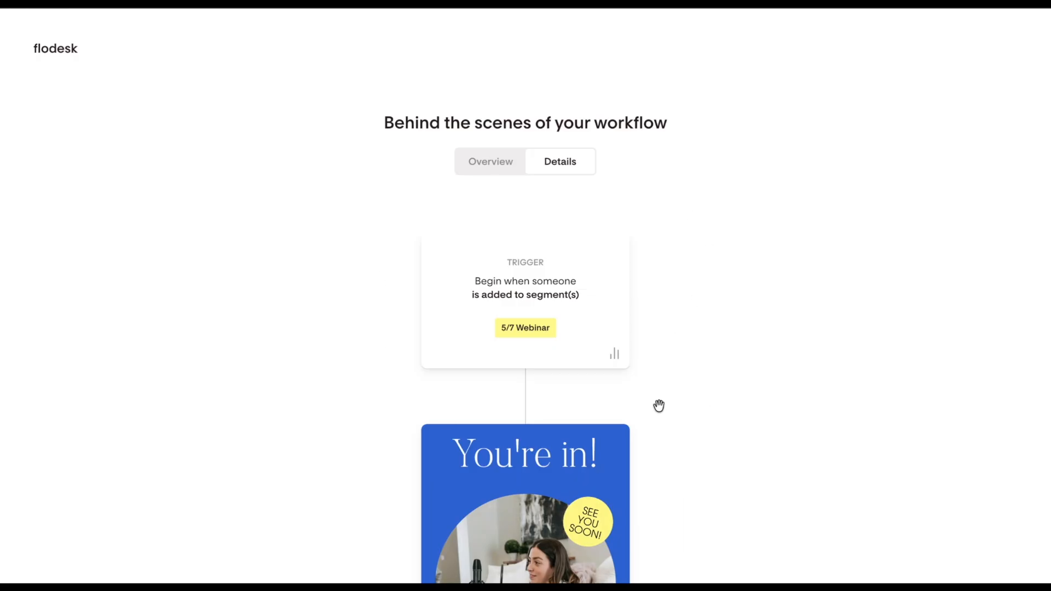
Check the entry count of the "5/7 Webinar" trigger and the sending stats of the "You're in!" email.
left_click(615, 355)
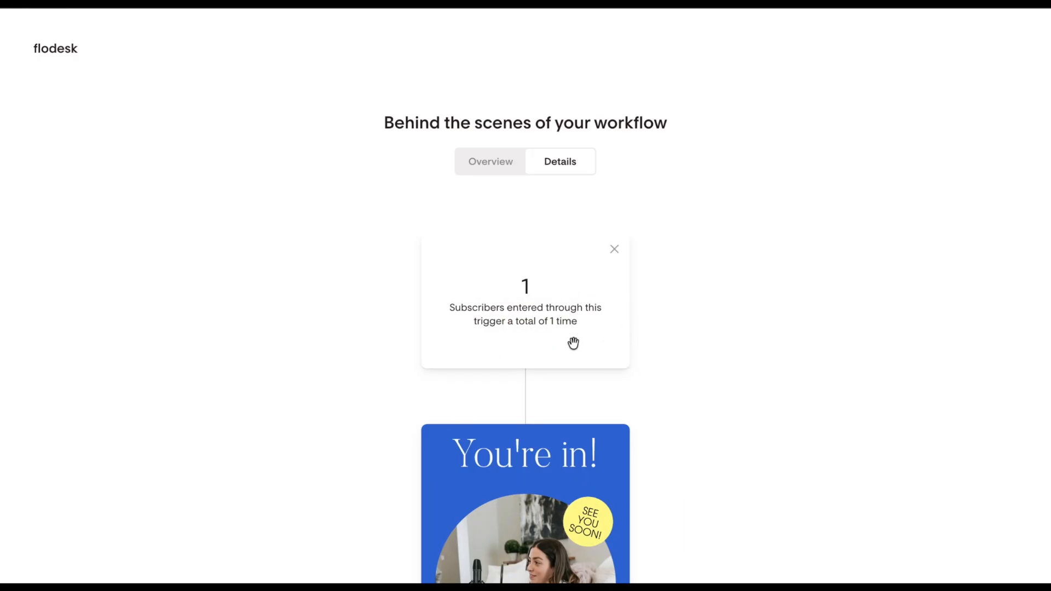
left_click(614, 249)
scroll(659, 323, "down", 3)
scroll(659, 324, "down", 2)
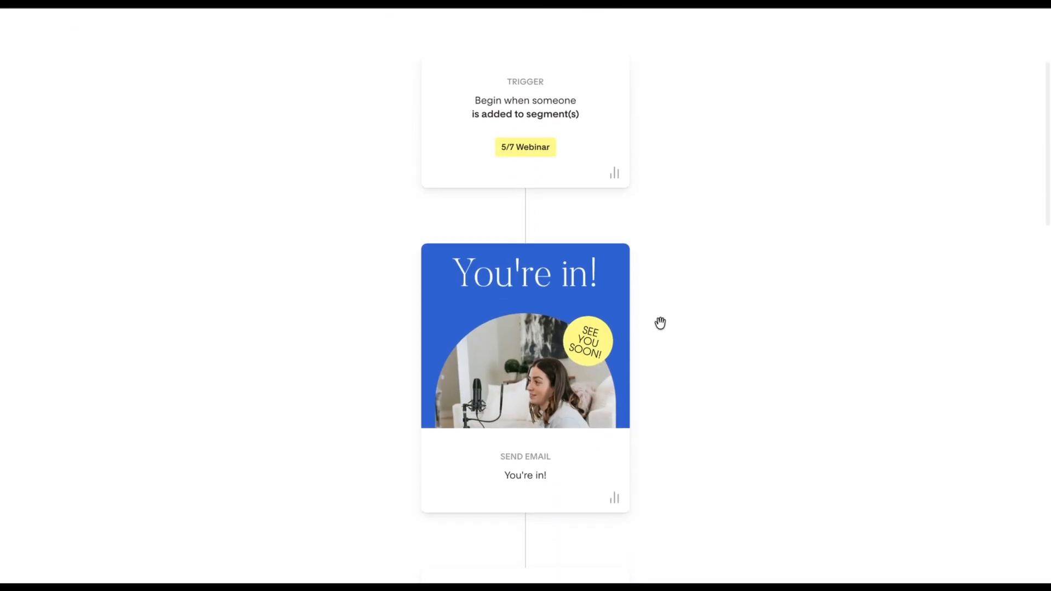
left_click(615, 472)
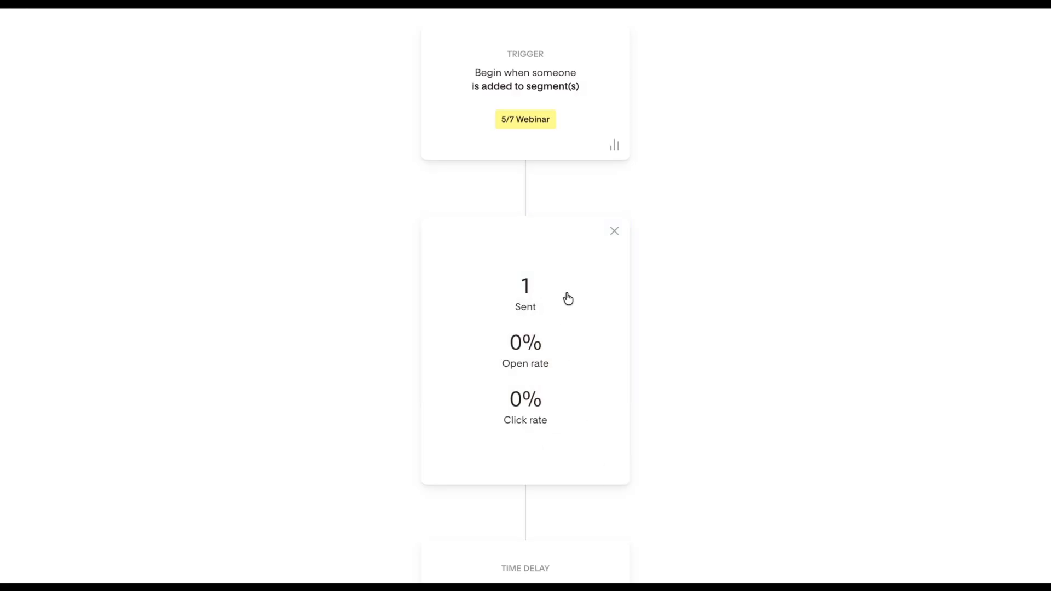
left_click(614, 231)
Check how many subscribers are waiting in the May 5, 2026 time delay before the "48 hours to go" email.
scroll(617, 260, "down", 5)
scroll(618, 257, "down", 5)
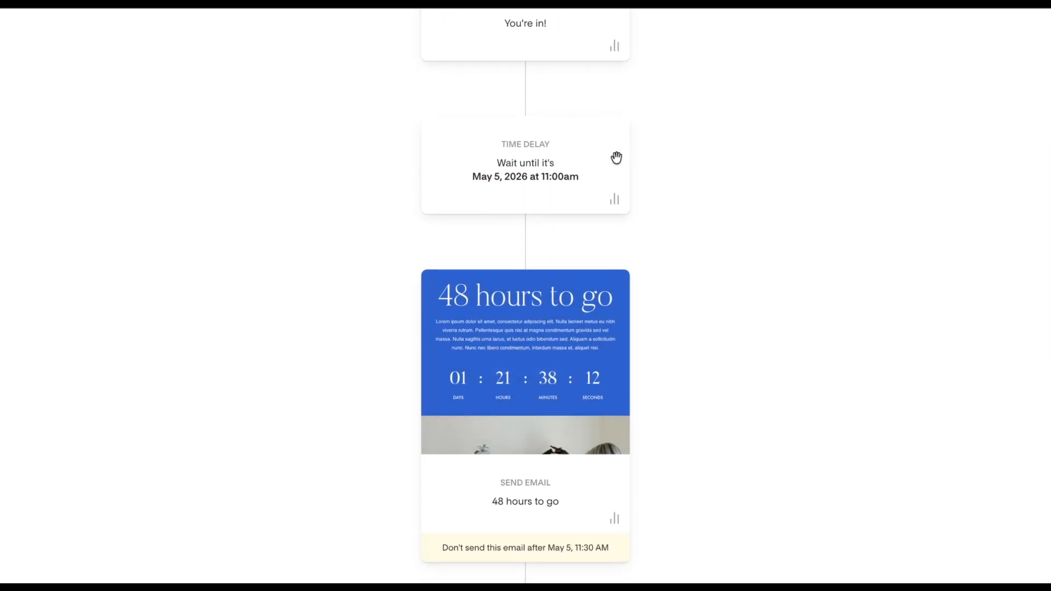
mouse_move(593, 338)
scroll(596, 488, "down", 1)
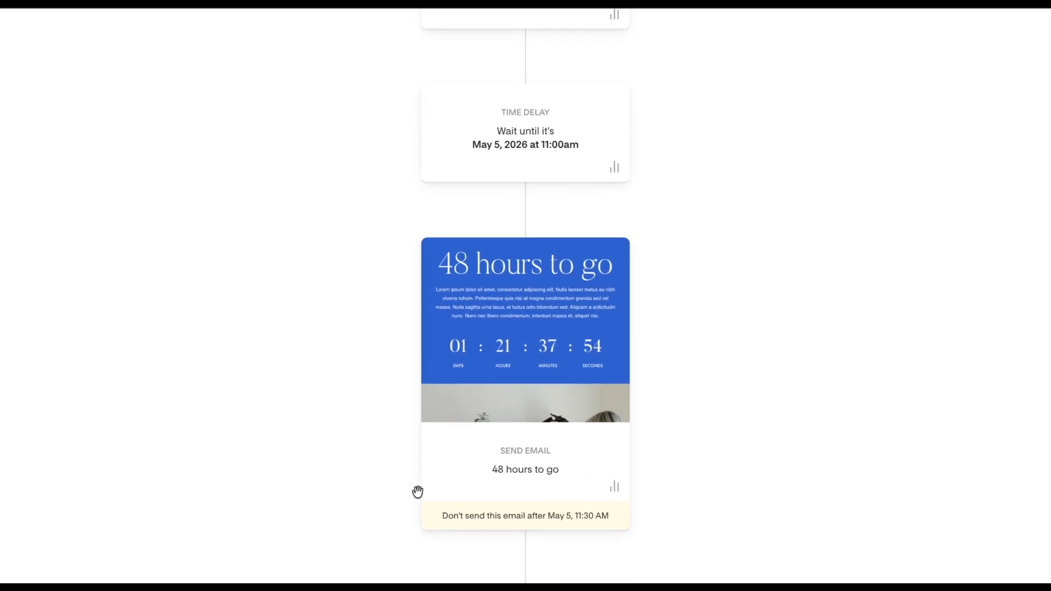
scroll(622, 430, "up", 1)
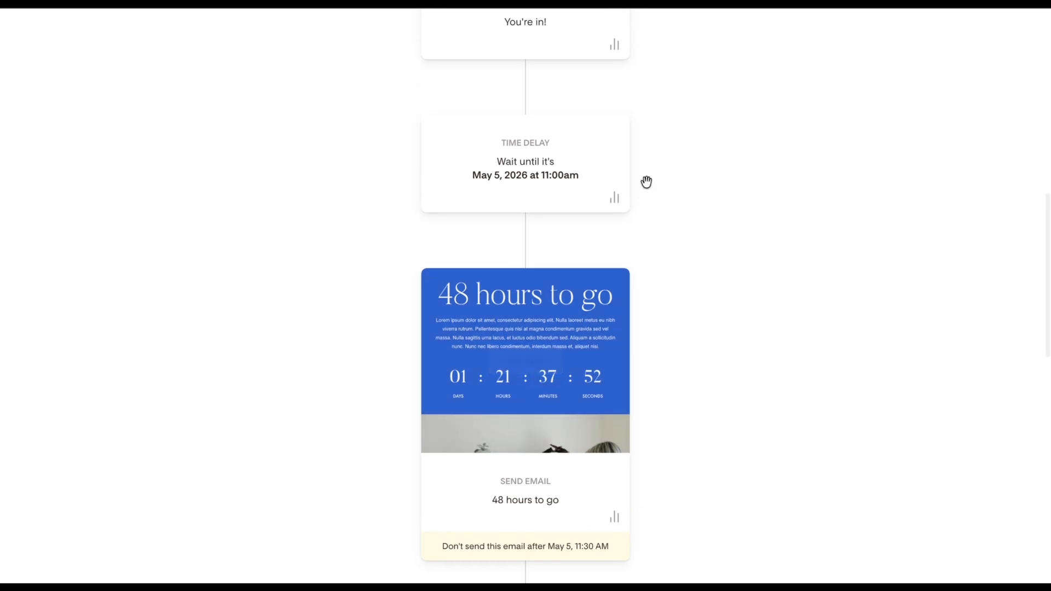
left_click(615, 197)
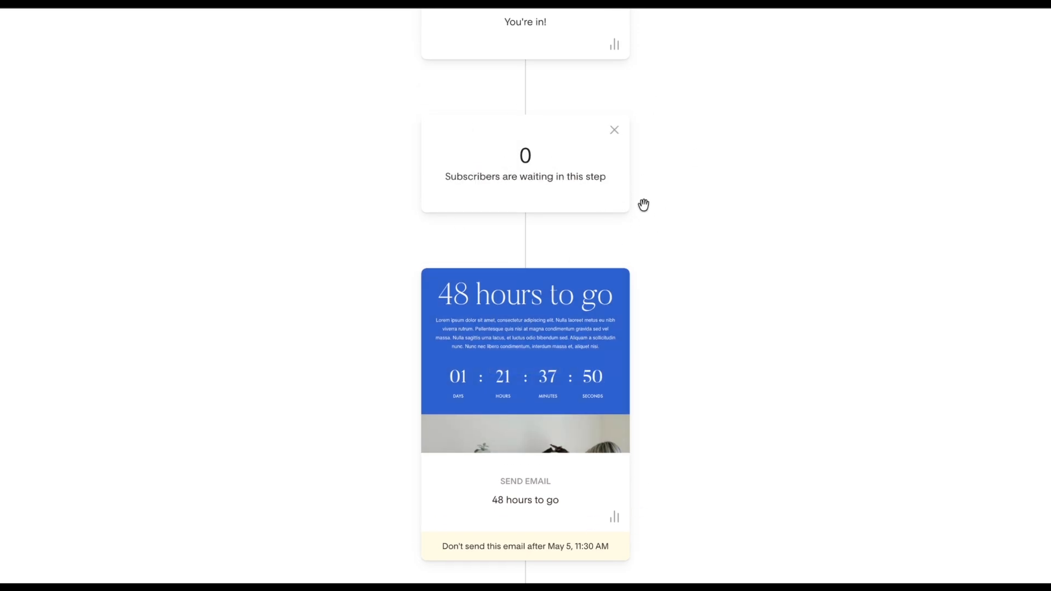
left_click(616, 130)
Check the sent count, open rate and click rate of the "48 hours to go" email.
scroll(644, 250, "down", 4)
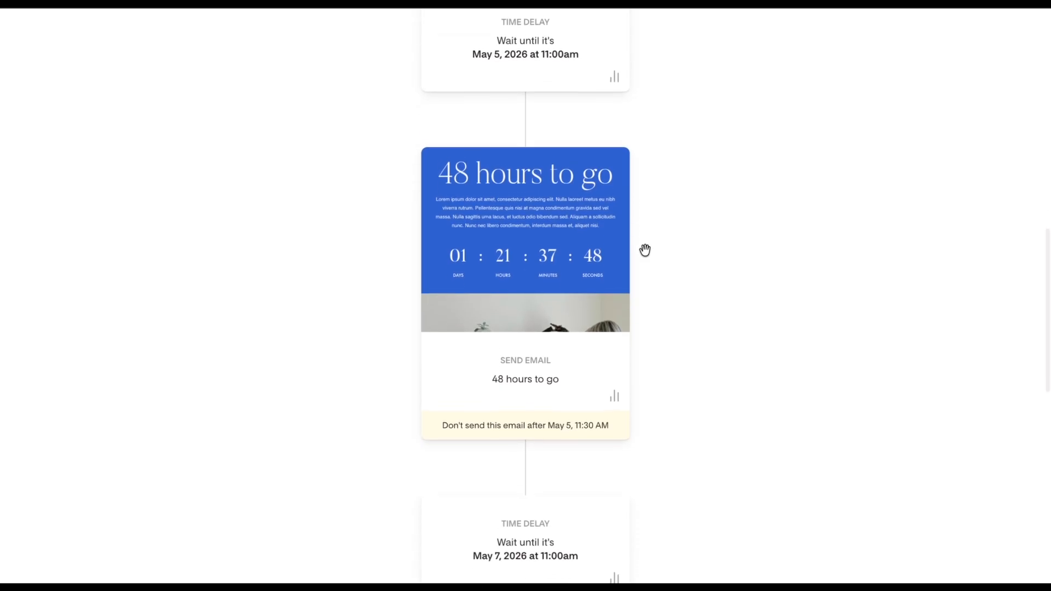
left_click(614, 397)
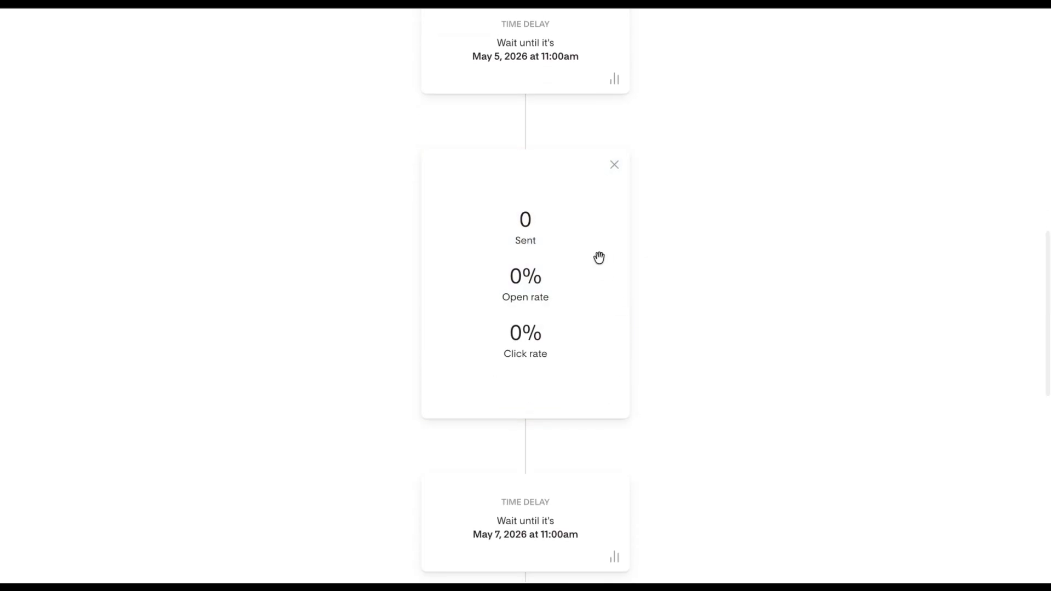
left_click(608, 164)
Check how many subscribers are waiting in the May 7, 2026 time delay.
scroll(664, 360, "down", 5)
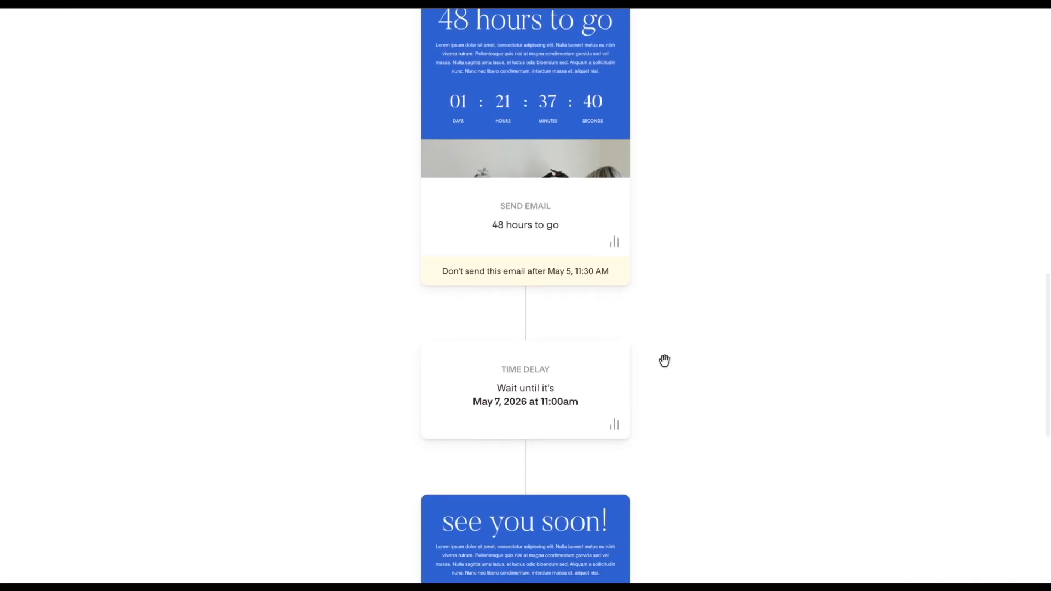
scroll(664, 361, "down", 1)
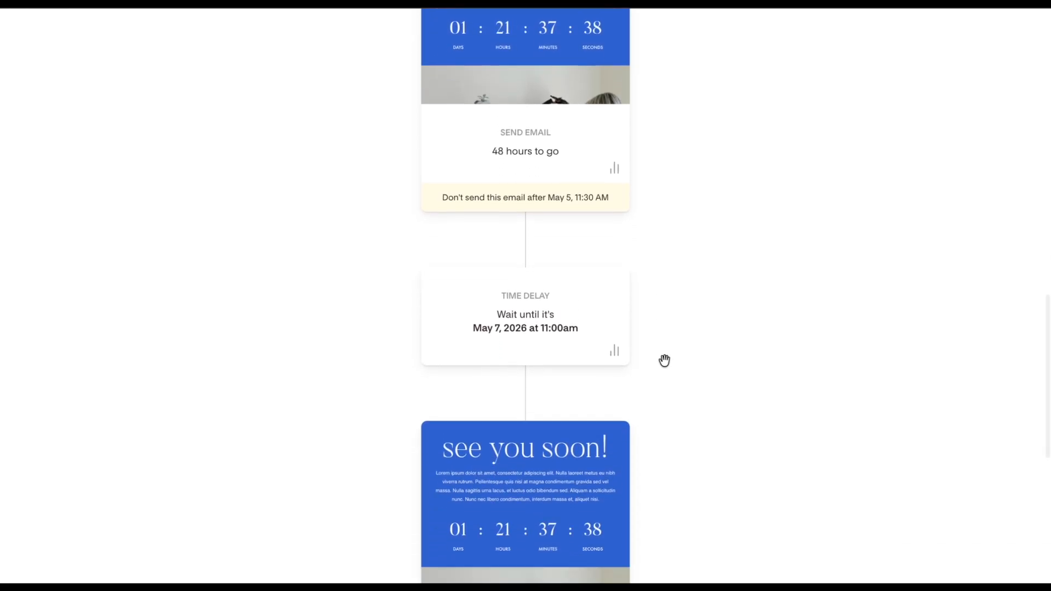
left_click(617, 354)
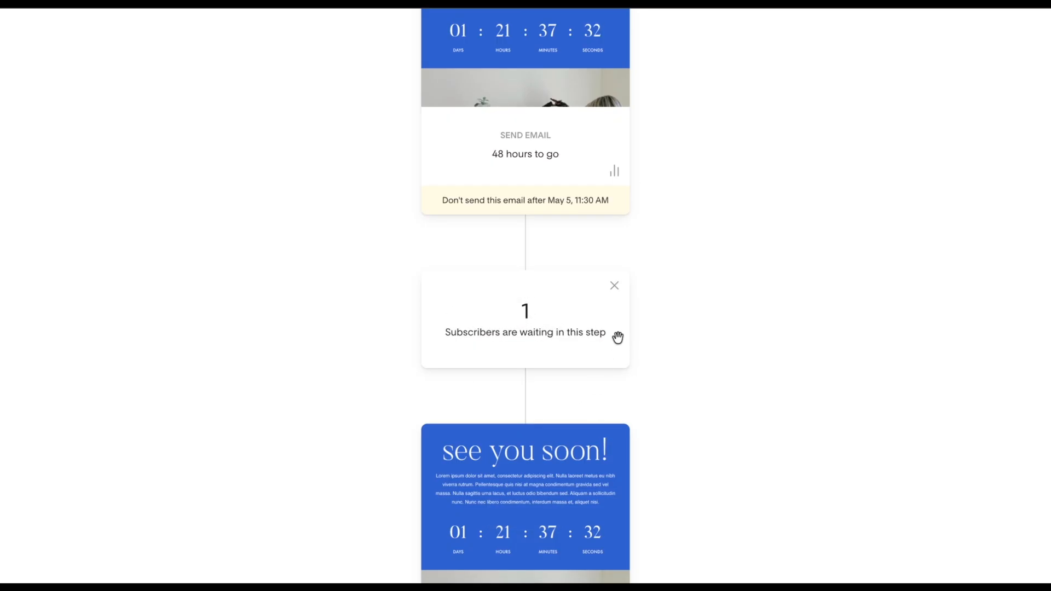
left_click(613, 285)
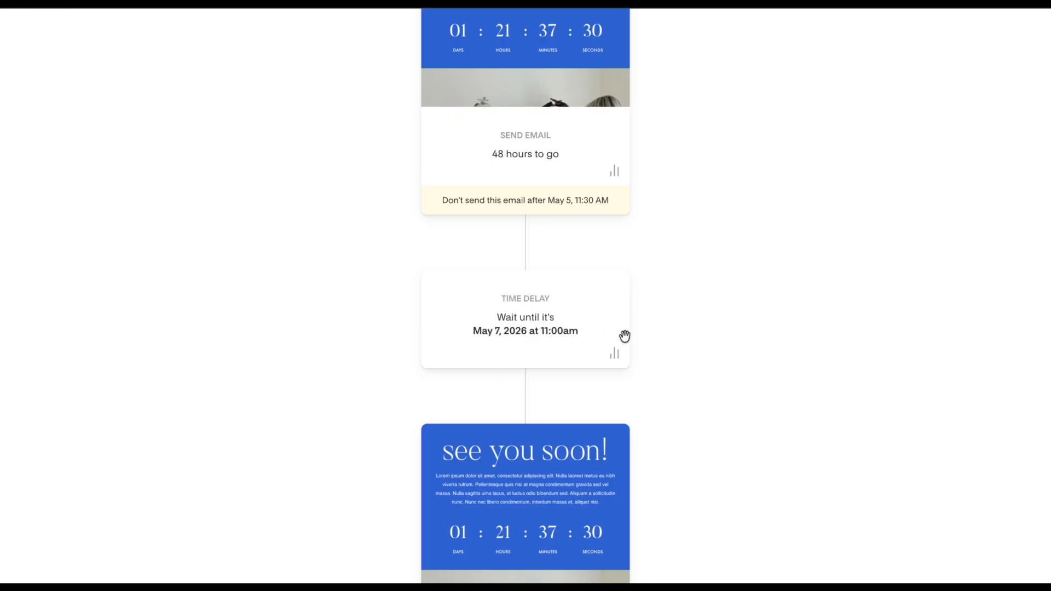
Review the "One hour to go!" email's send cutoff and the workflow's exit and completion count.
scroll(605, 346, "down", 4)
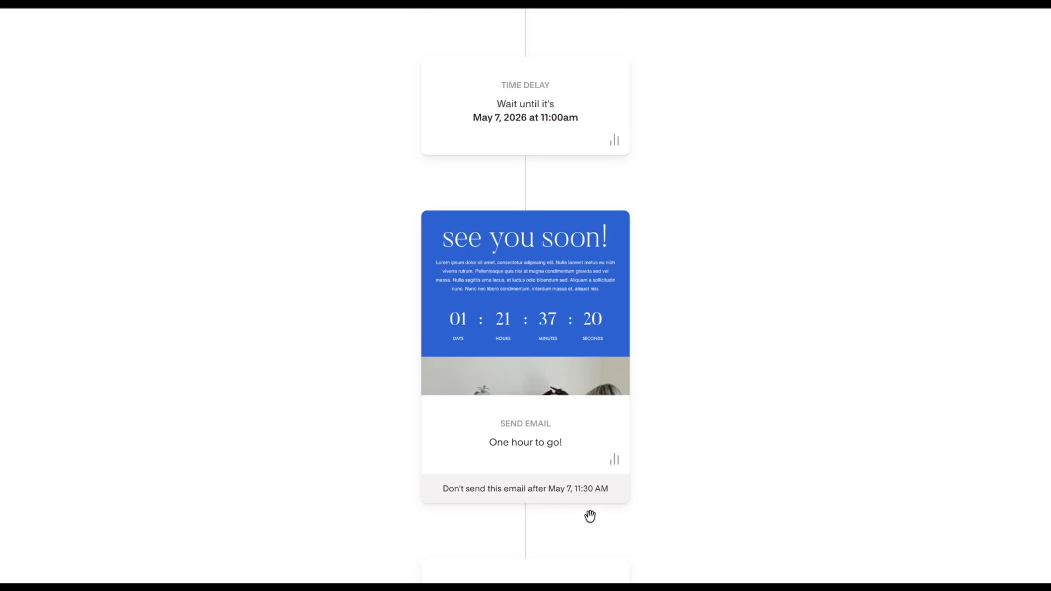
mouse_move(594, 313)
scroll(591, 336, "down", 3)
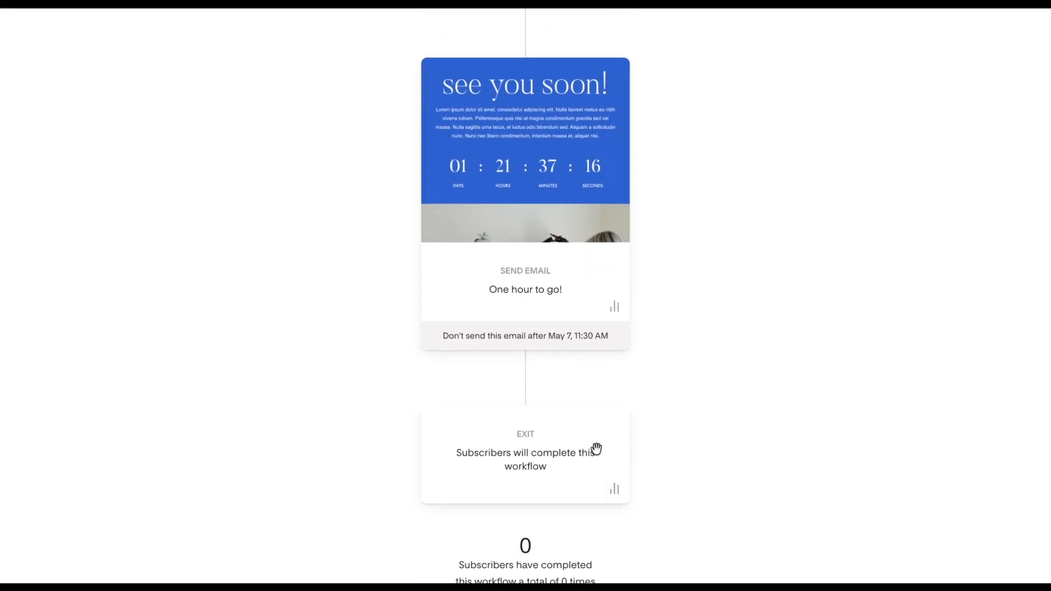
scroll(596, 448, "down", 1)
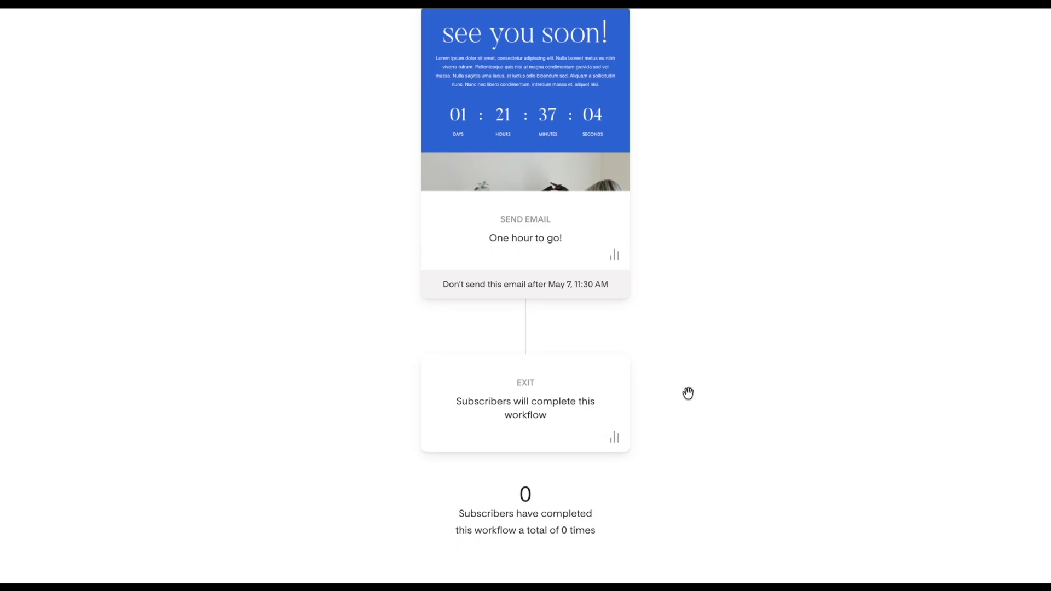
scroll(688, 393, "up", 20)
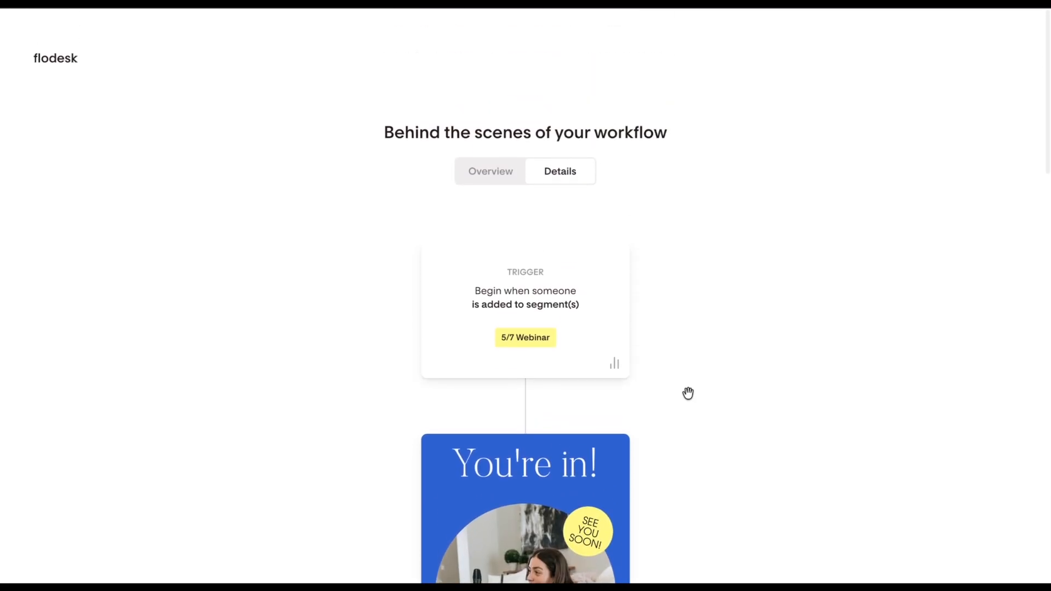